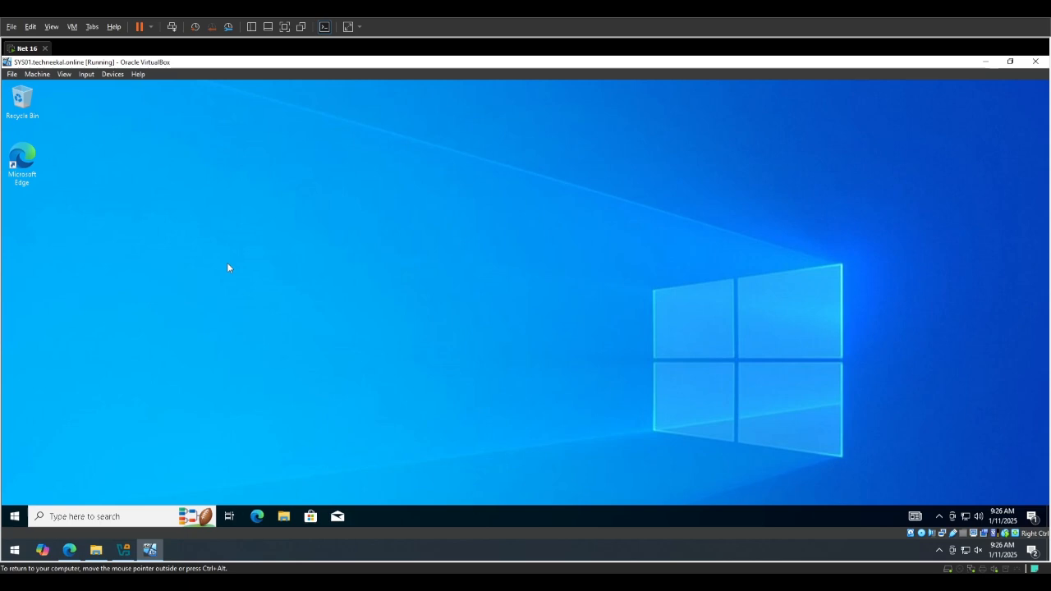
Find and open the Windows Defender Firewall settings inside the virtual machine.
key(super)
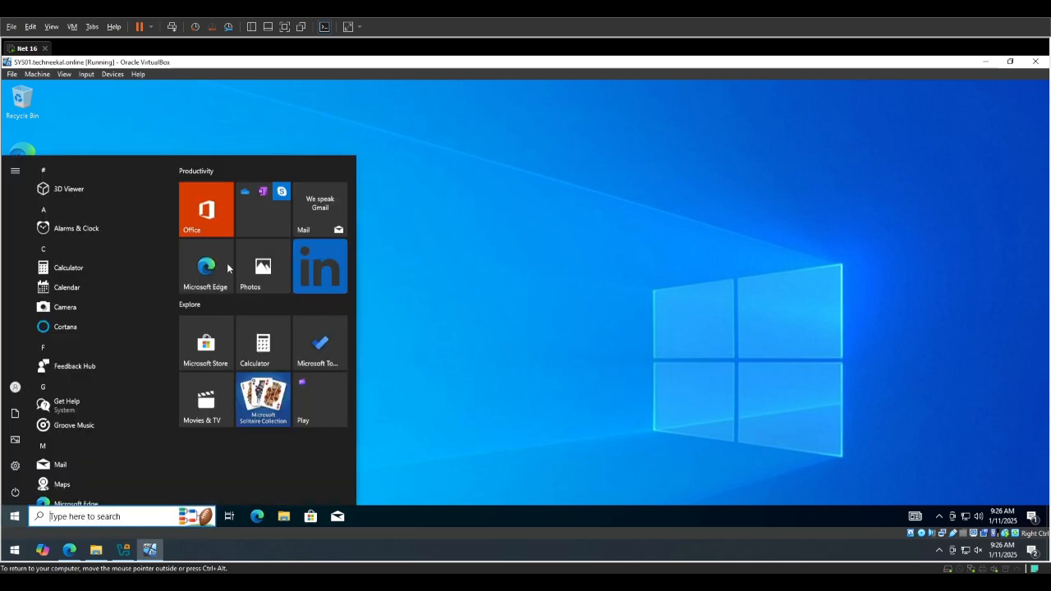
text(wf.)
key(BackSpace)
key(BackSpace)
key(BackSpace)
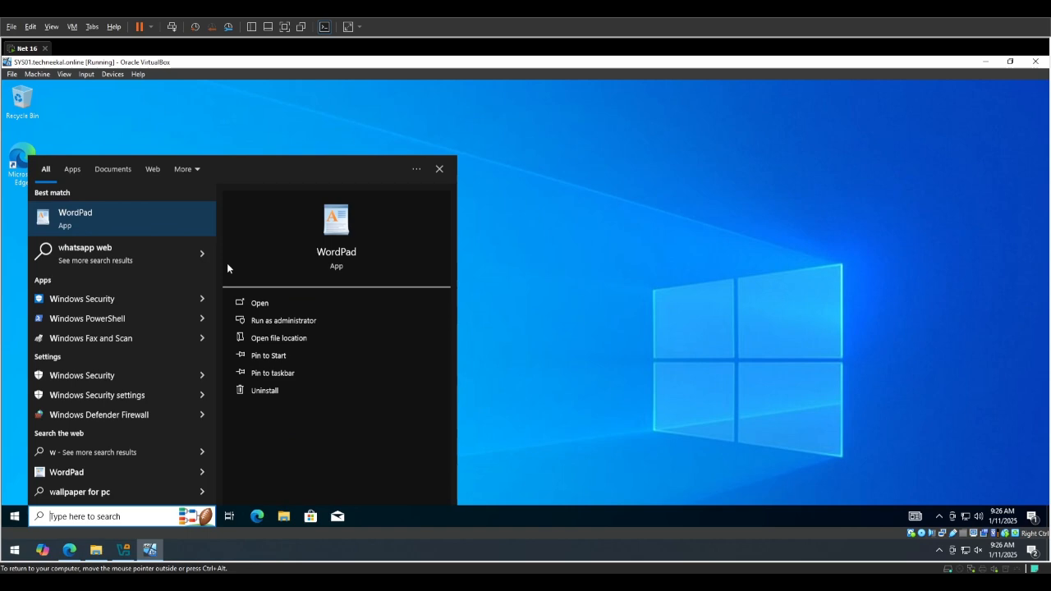
text(f)
key(BackSpace)
text(win)
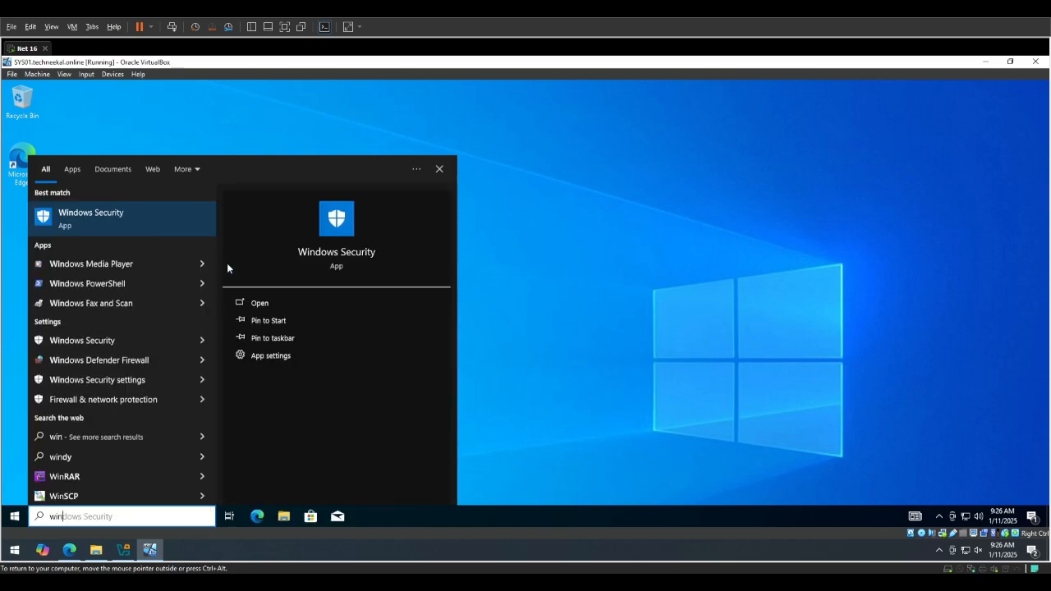
key(Down)
key(Down)
key(Down)
key(Down)
key(Down)
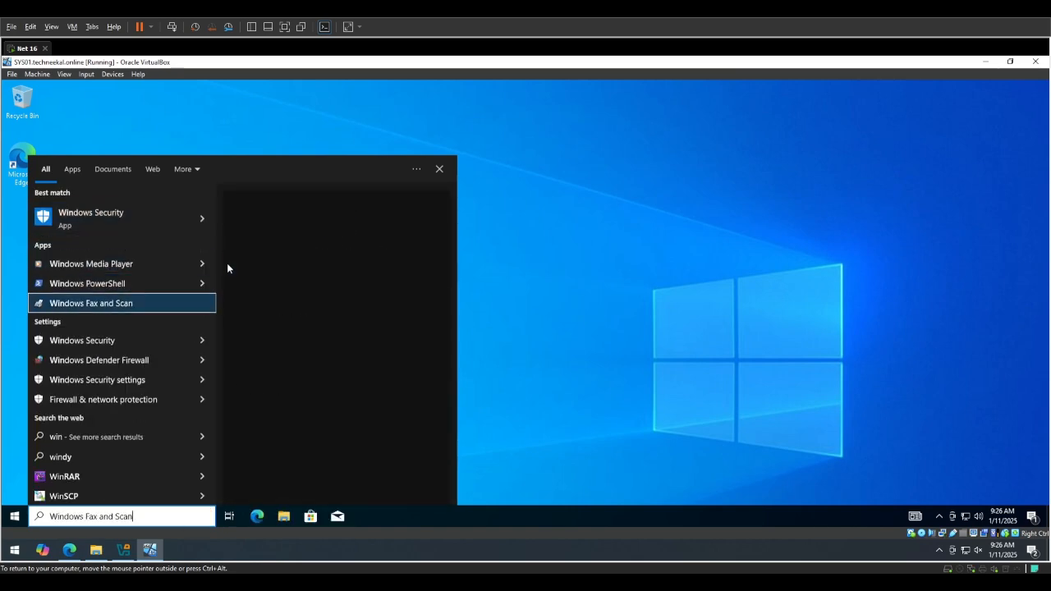
key(Return)
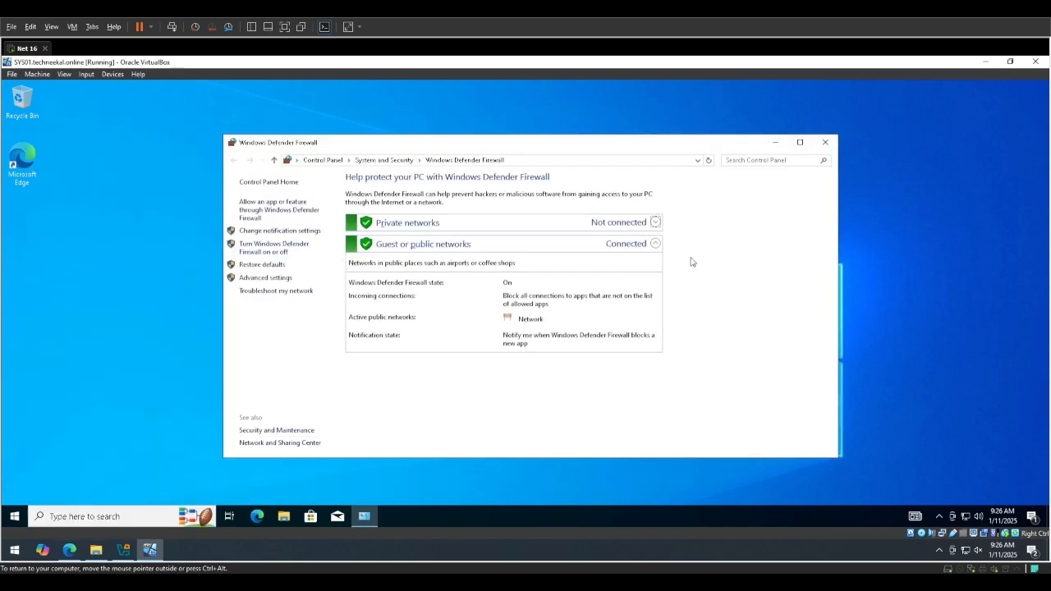
Turn off Windows Defender Firewall for both private and public networks and apply the settings.
click(257, 249)
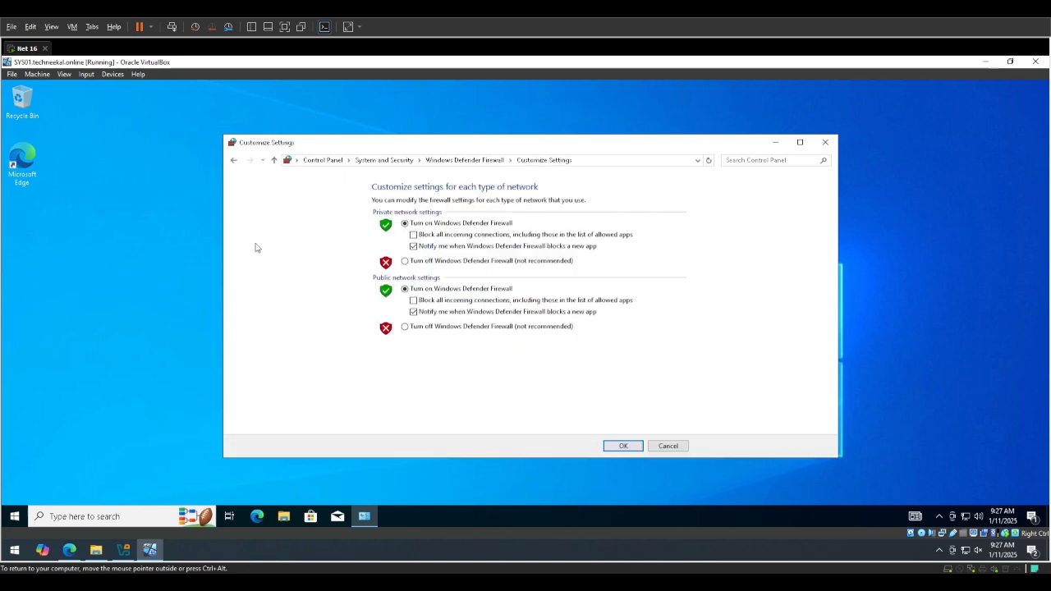
click(404, 261)
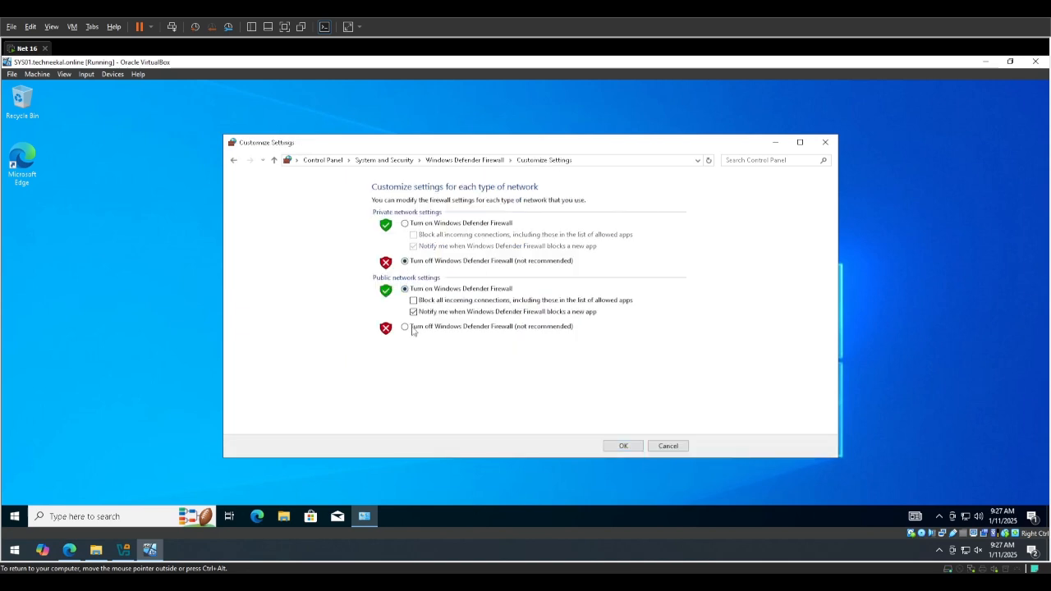
click(403, 327)
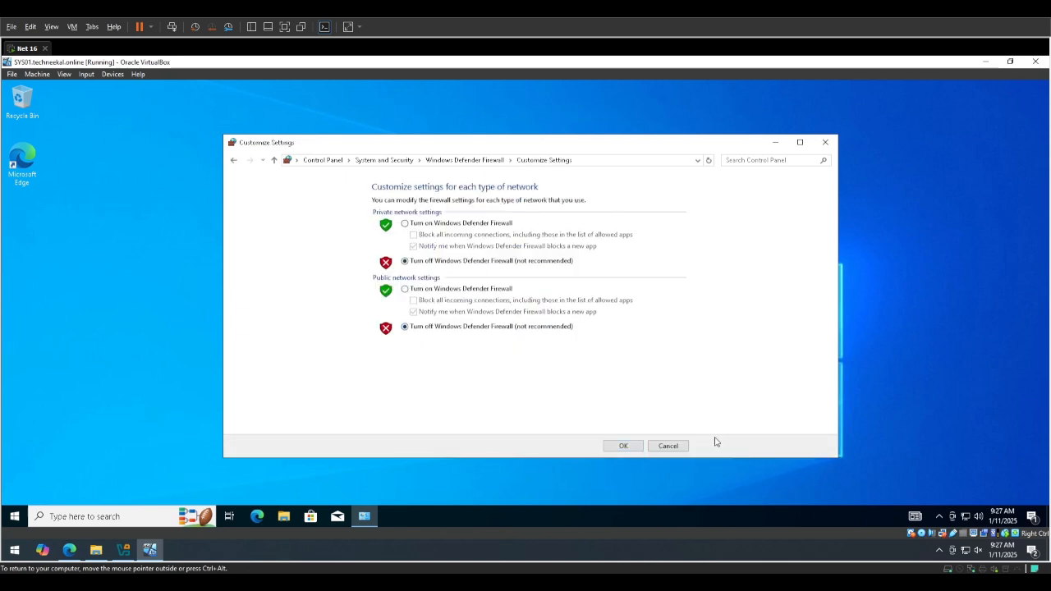
click(617, 447)
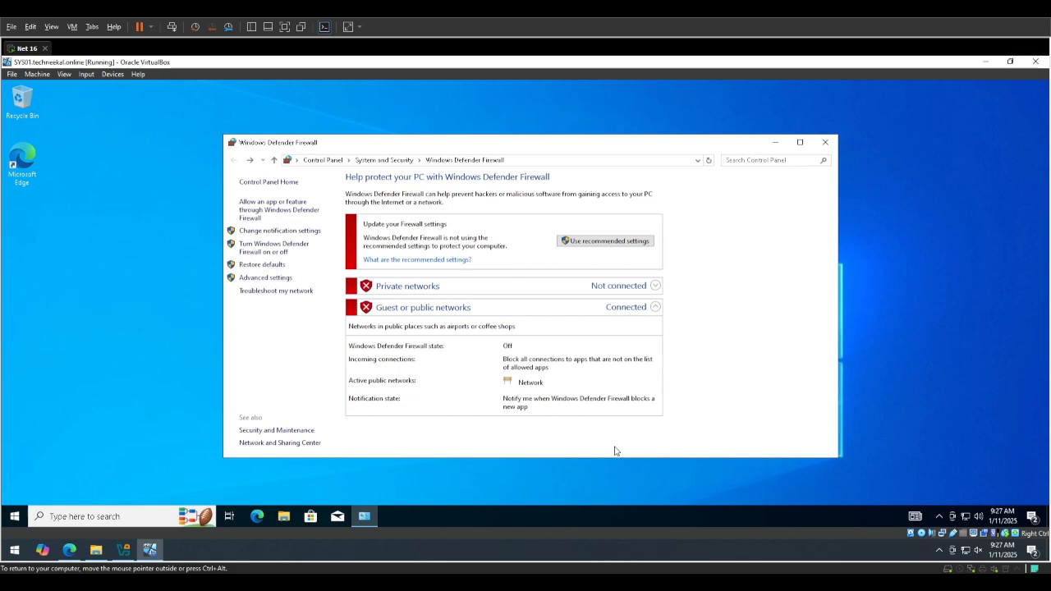
Turn Windows Defender Firewall back on for both private and public networks, and close the firewall window.
click(272, 257)
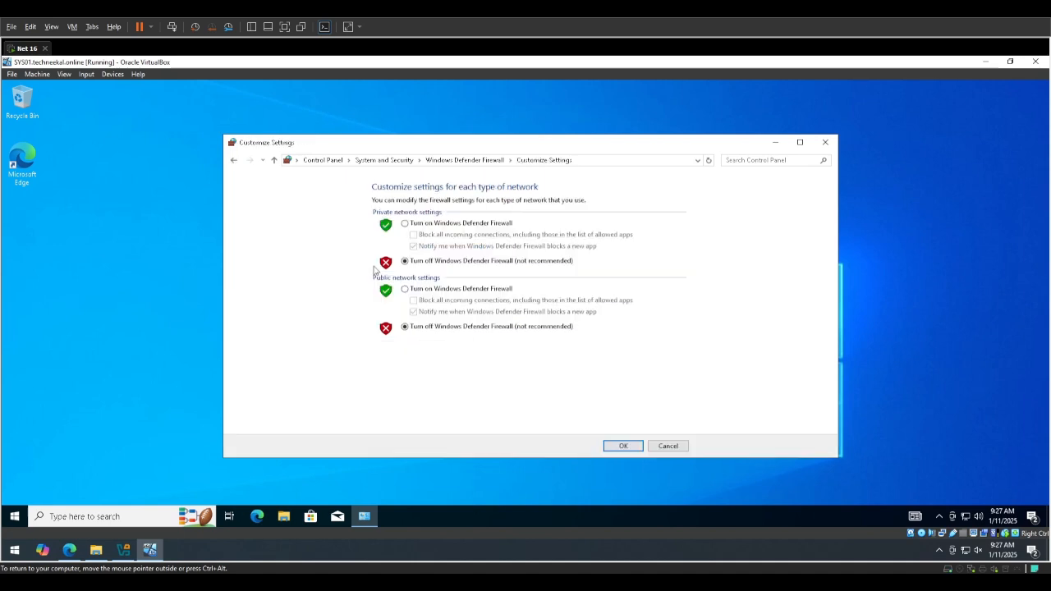
click(405, 223)
click(405, 289)
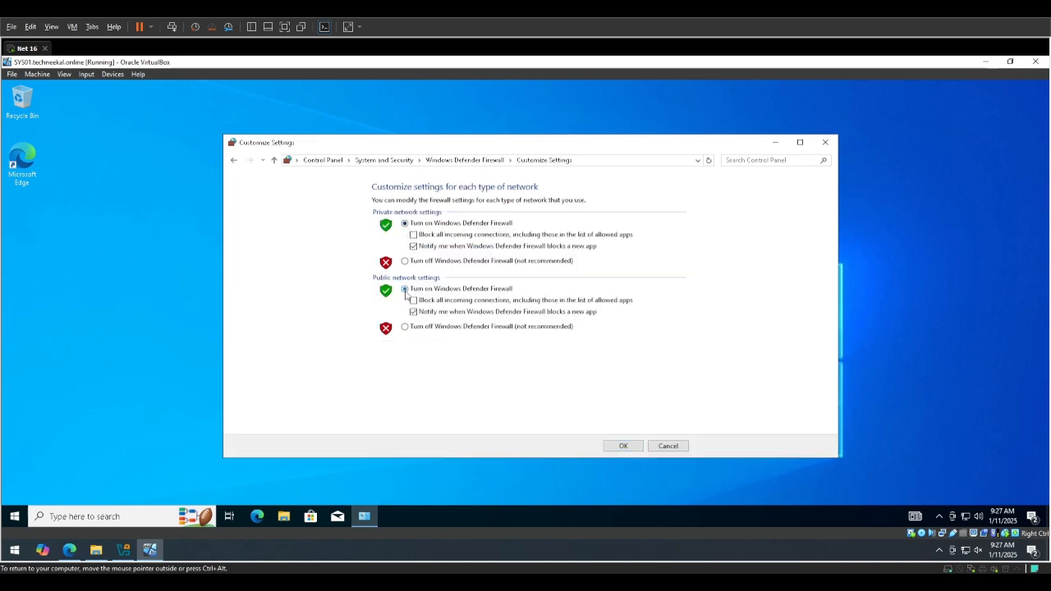
click(627, 449)
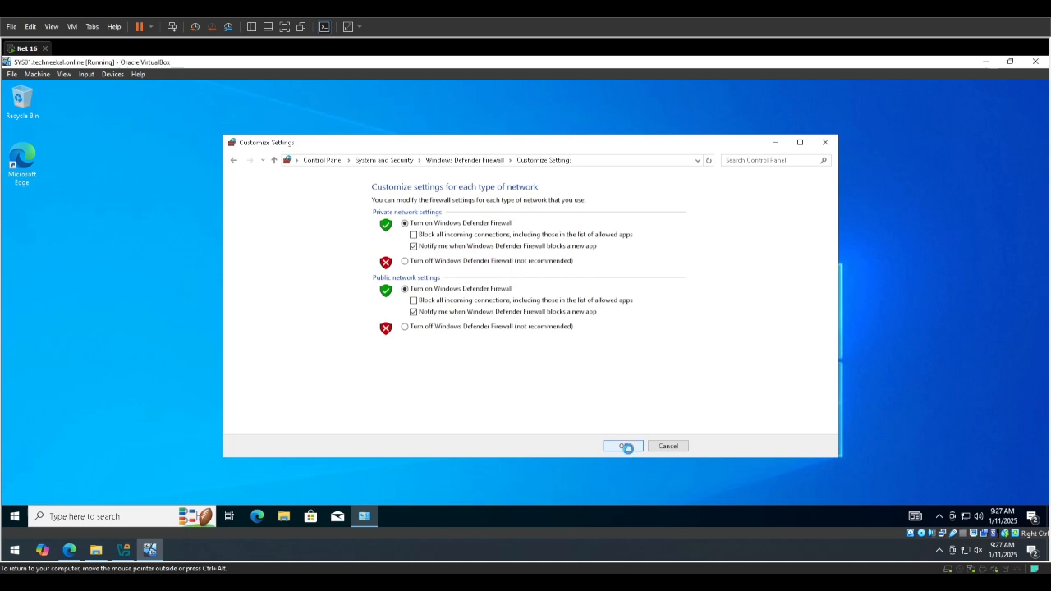
click(825, 142)
right_click(428, 243)
click(458, 277)
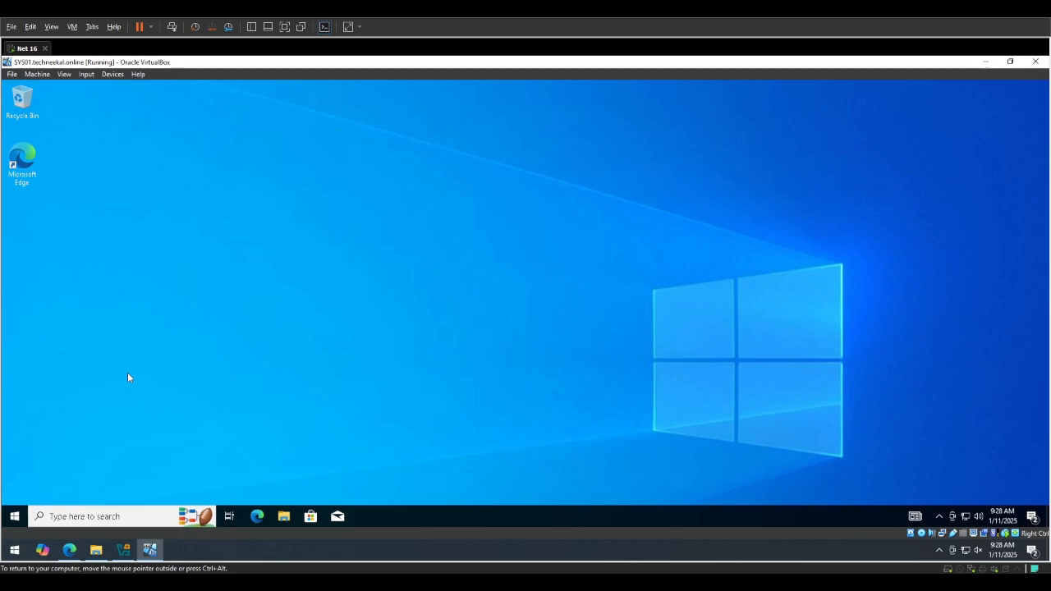
Run lusrmgr.msc, open the Users folder in Local Users and Groups, and widen the user list.
key(super+r)
key(End)
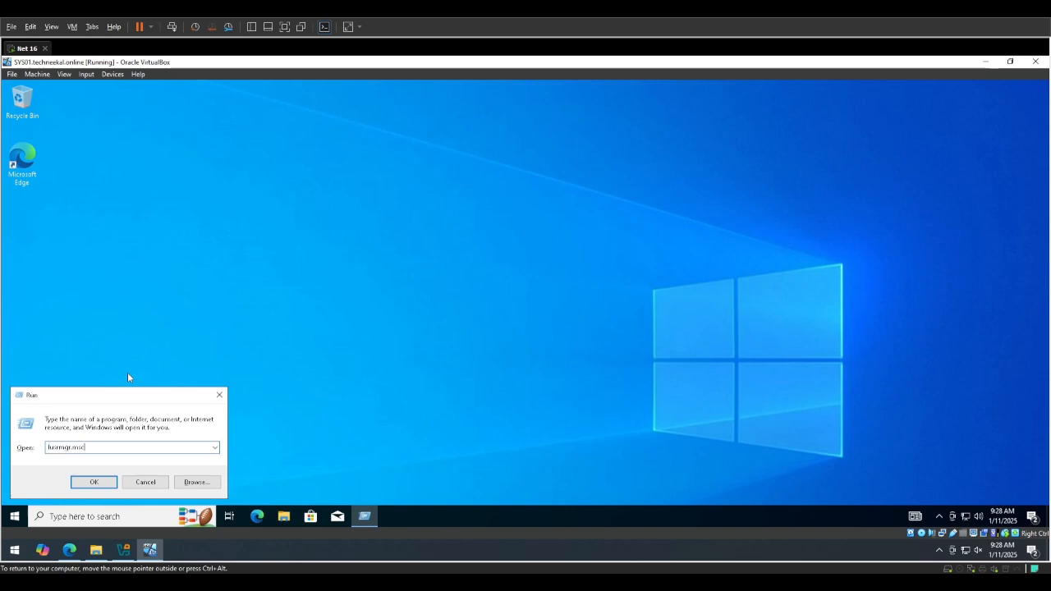
key(Left)
key(Left)
key(Left)
key(Left)
key(Left)
key(Left)
key(Left)
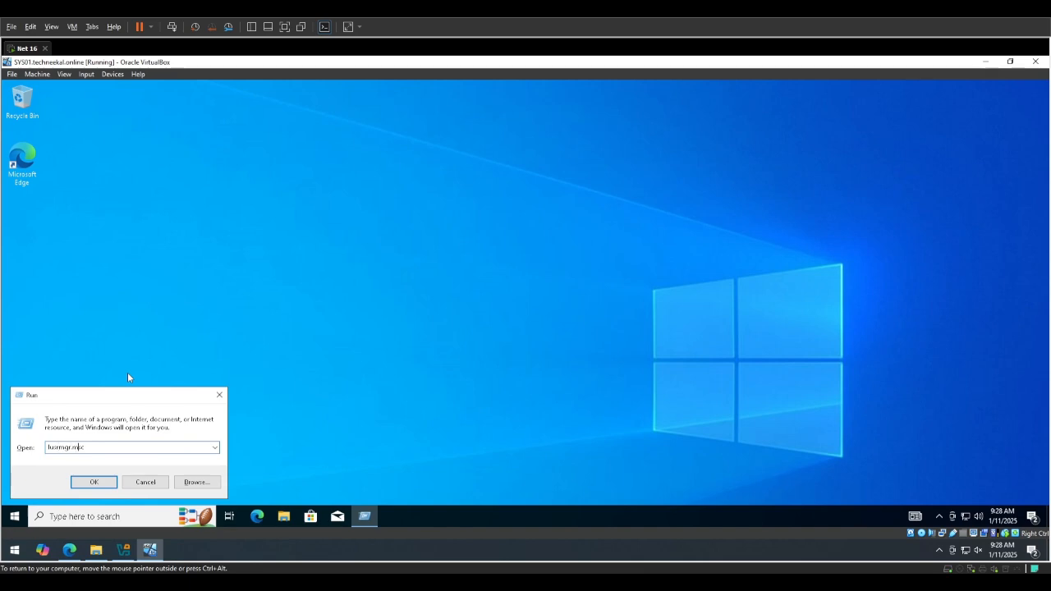
key(Return)
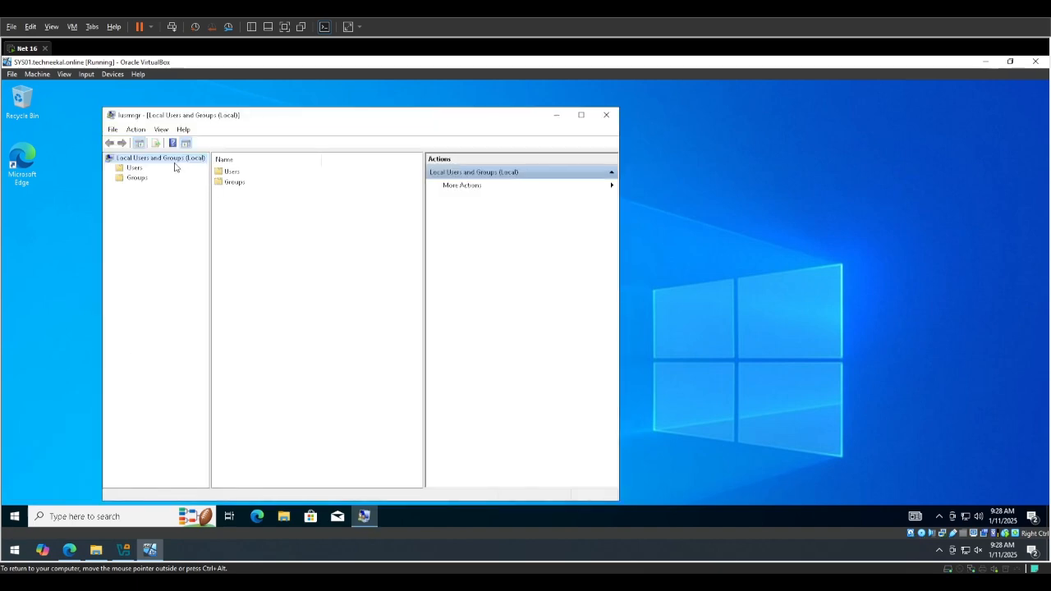
click(137, 168)
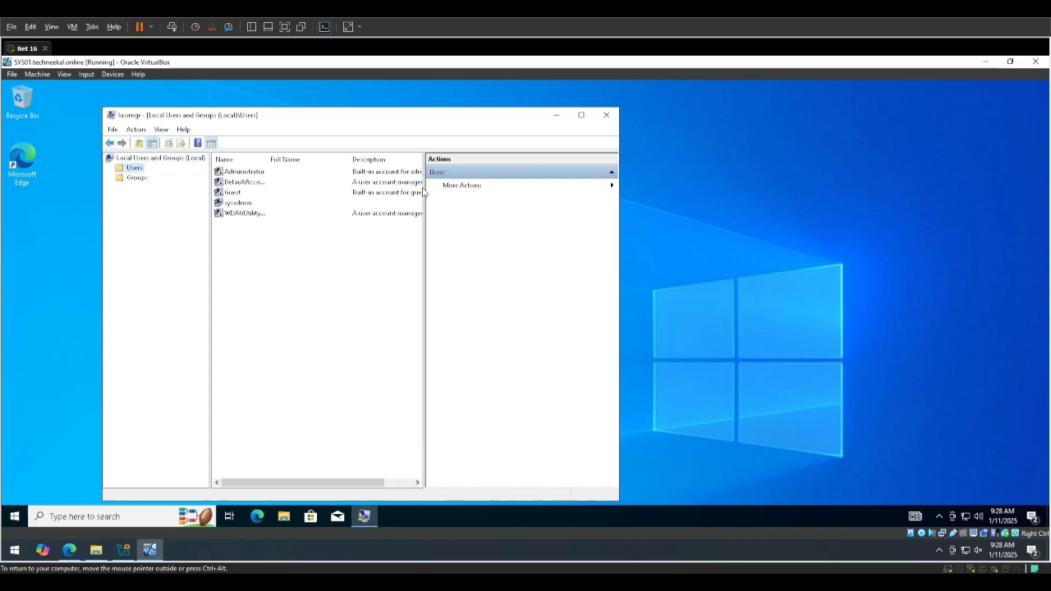
drag(424, 191, 484, 190)
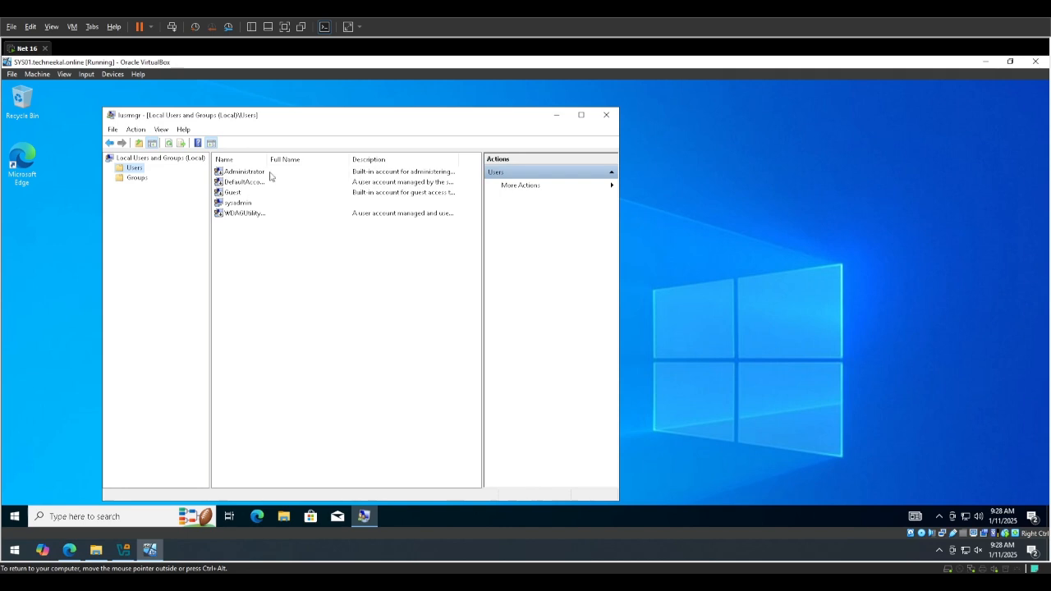
Check the group membership of the sysadmin account in its properties.
double_click(238, 206)
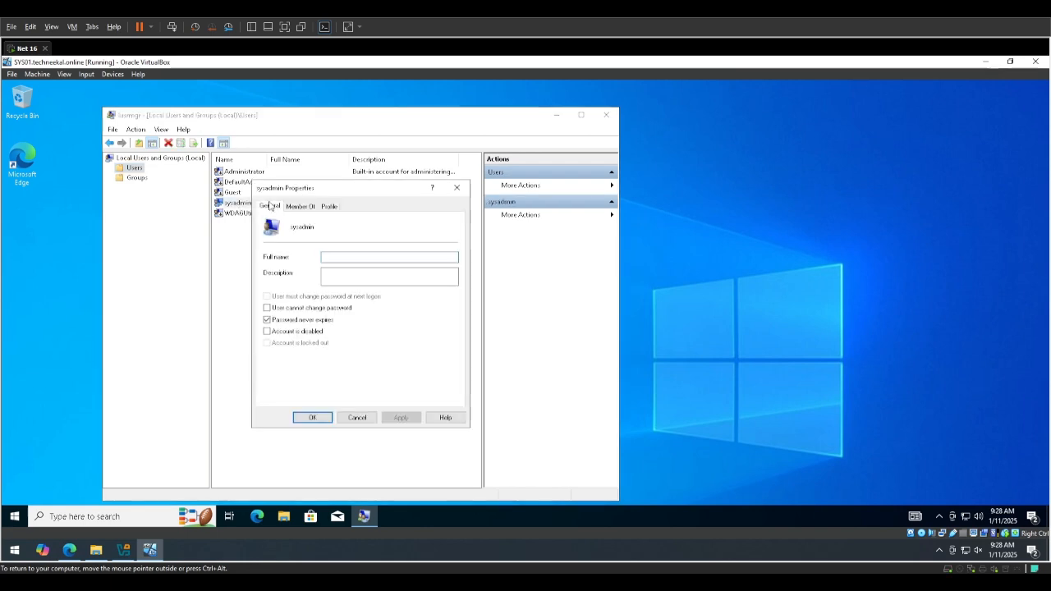
click(302, 206)
click(290, 236)
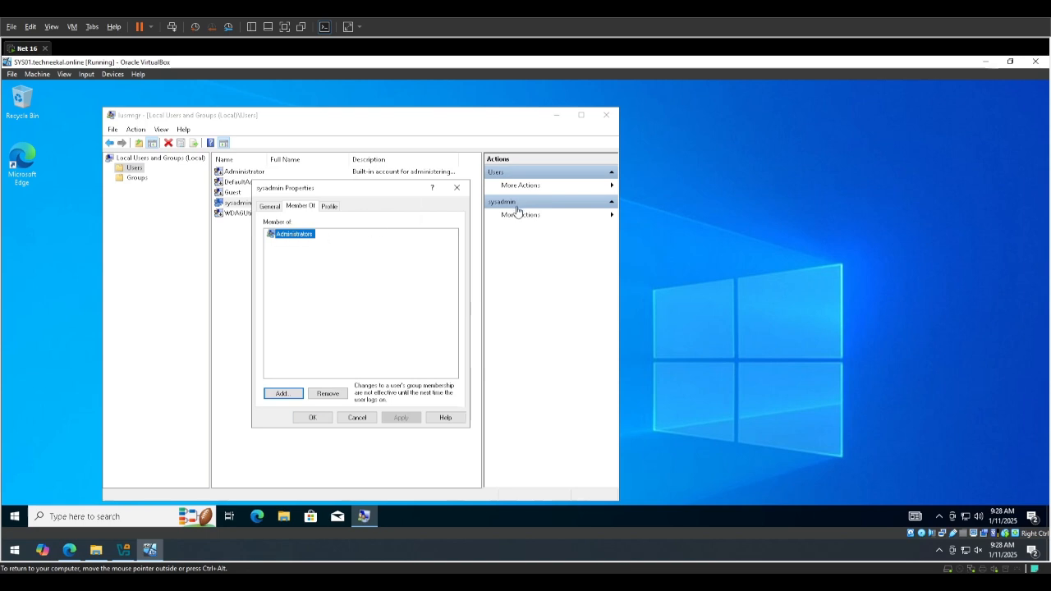
click(458, 188)
Start a new local user with the user name t_user and the full name Techneekal User.
right_click(247, 246)
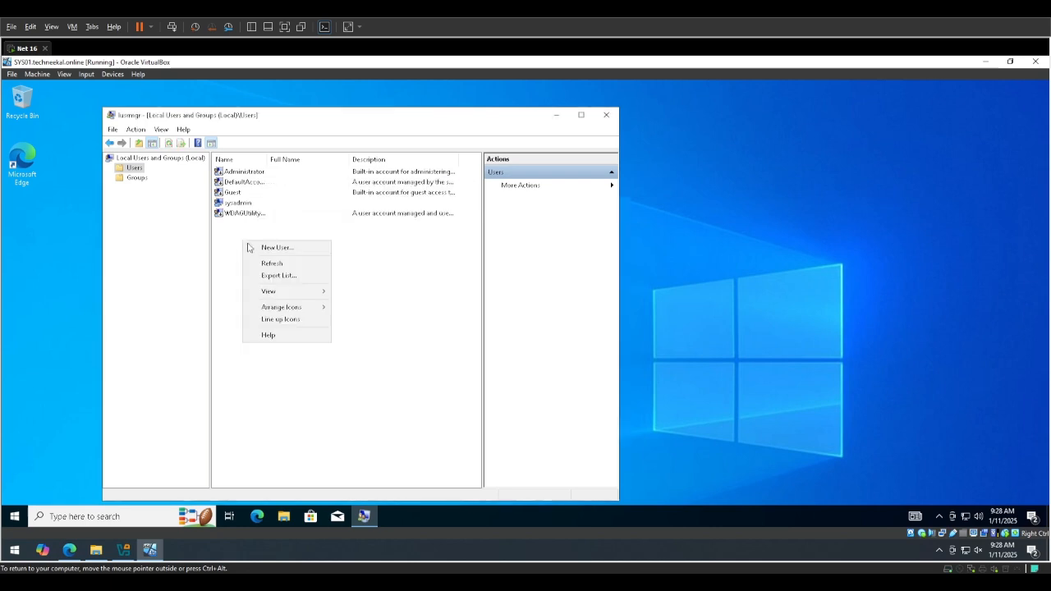
click(258, 248)
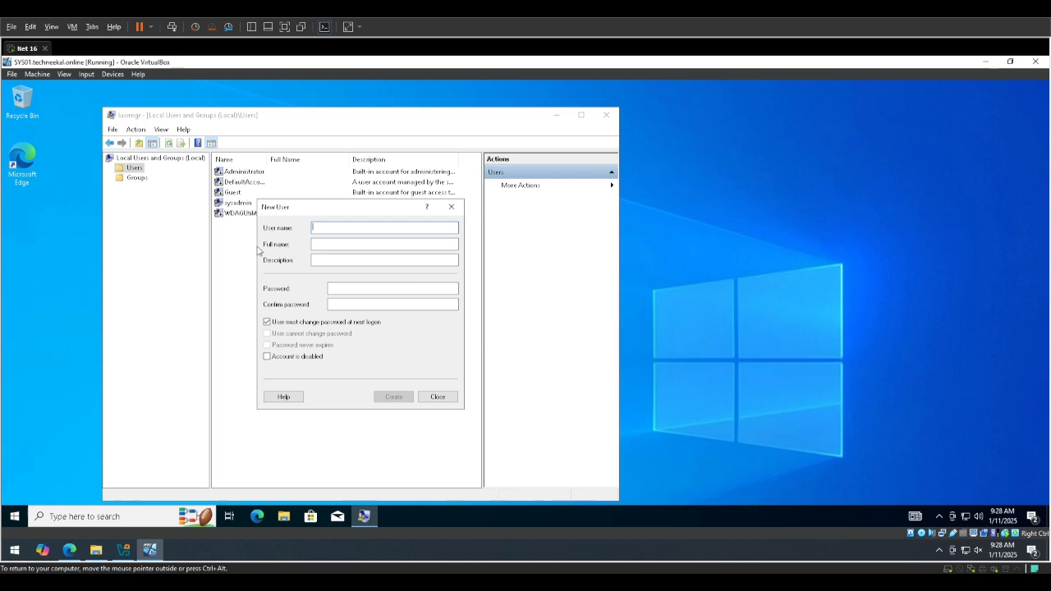
text(t_user)
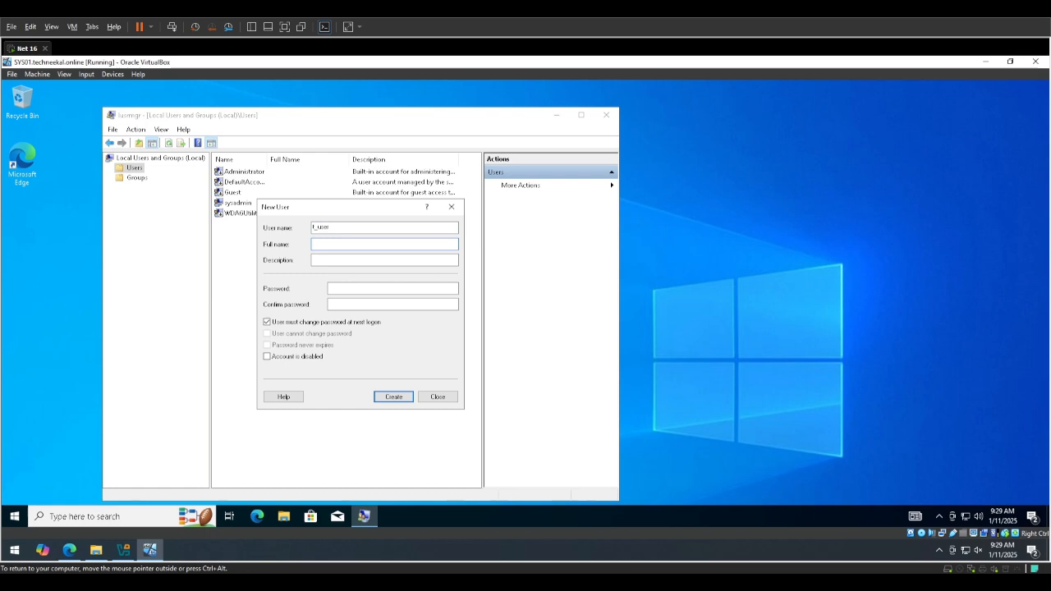
text(Techneekal)
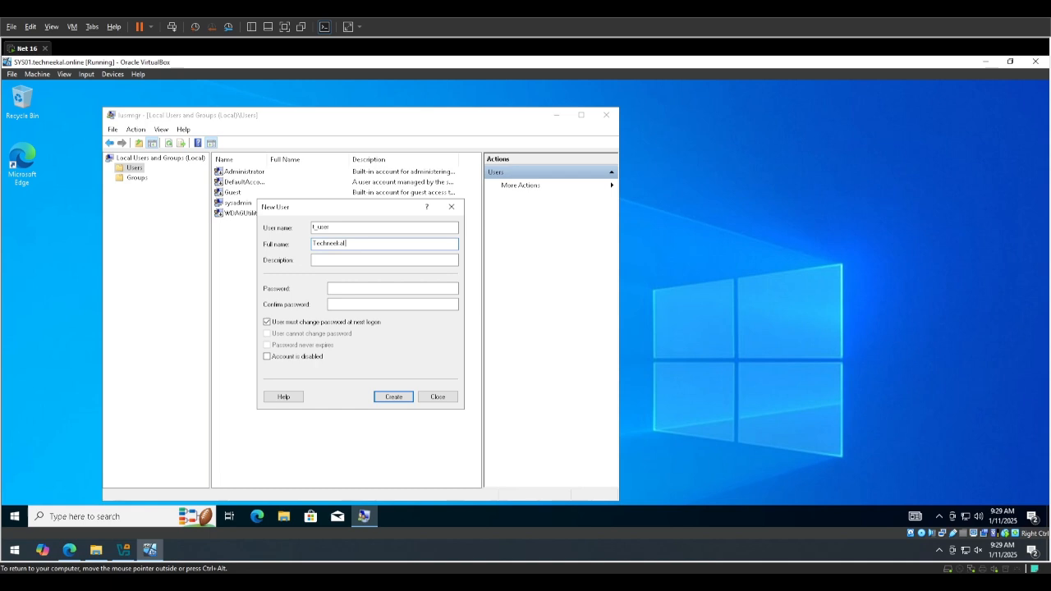
text( Use•••••••••••••)
Enter and confirm the account password, disable the forced password change at next logon, and create the user.
key(BackSpace)
key(BackSpace)
key(BackSpace)
key(BackSpace)
key(BackSpace)
key(BackSpace)
key(BackSpace)
key(BackSpace)
key(BackSpace)
key(BackSpace)
key(BackSpace)
key(BackSpace)
key(BackSpace)
key(BackSpace)
text(•••••••)
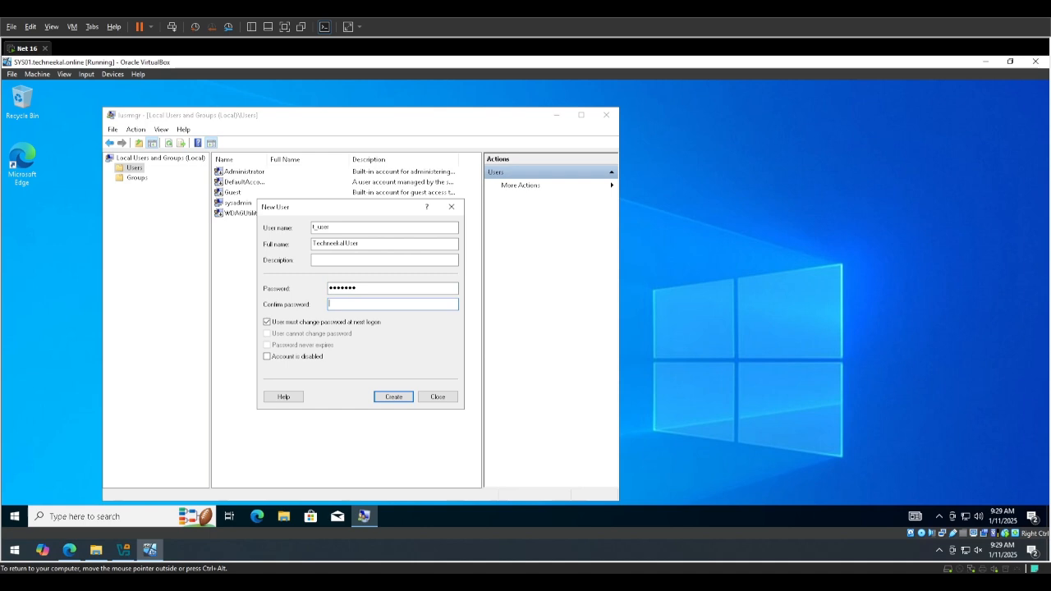
key(Tab)
text(••••••)
click(287, 326)
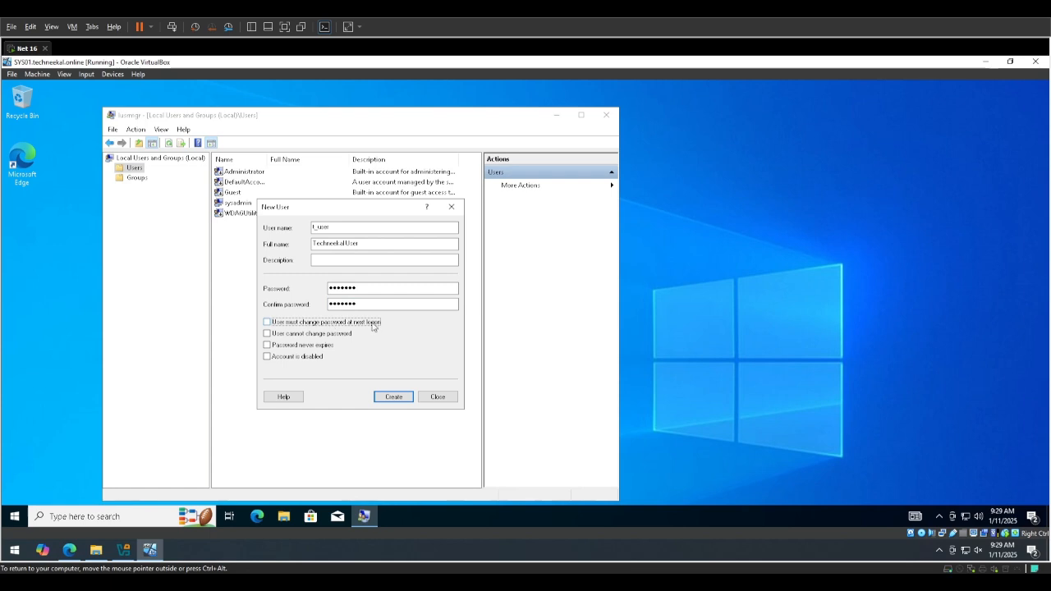
click(395, 399)
click(437, 397)
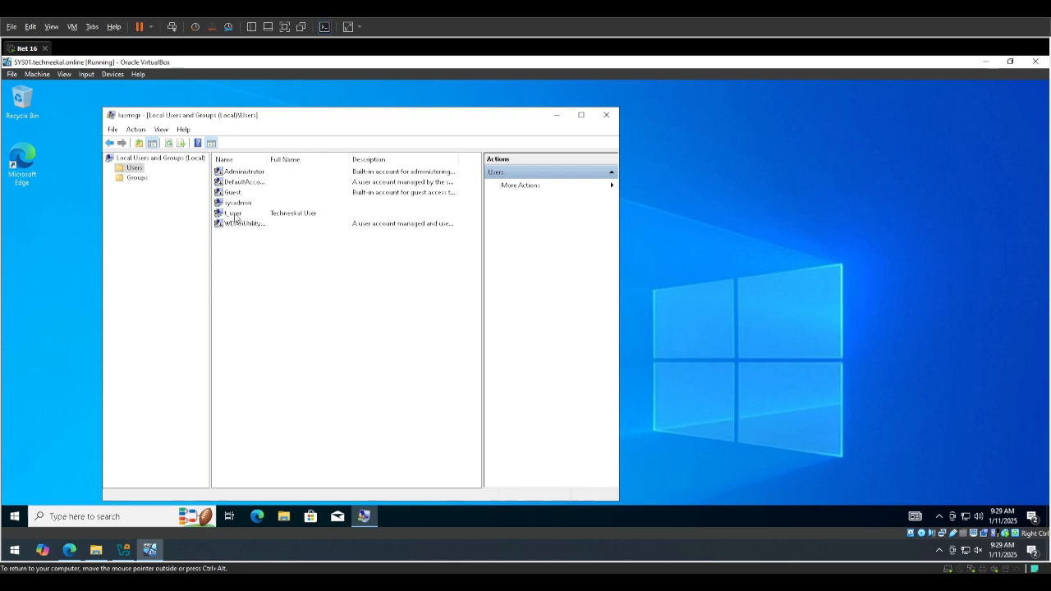
Check the group membership of the t_user account, and close Local Users and Groups.
click(234, 215)
double_click(235, 215)
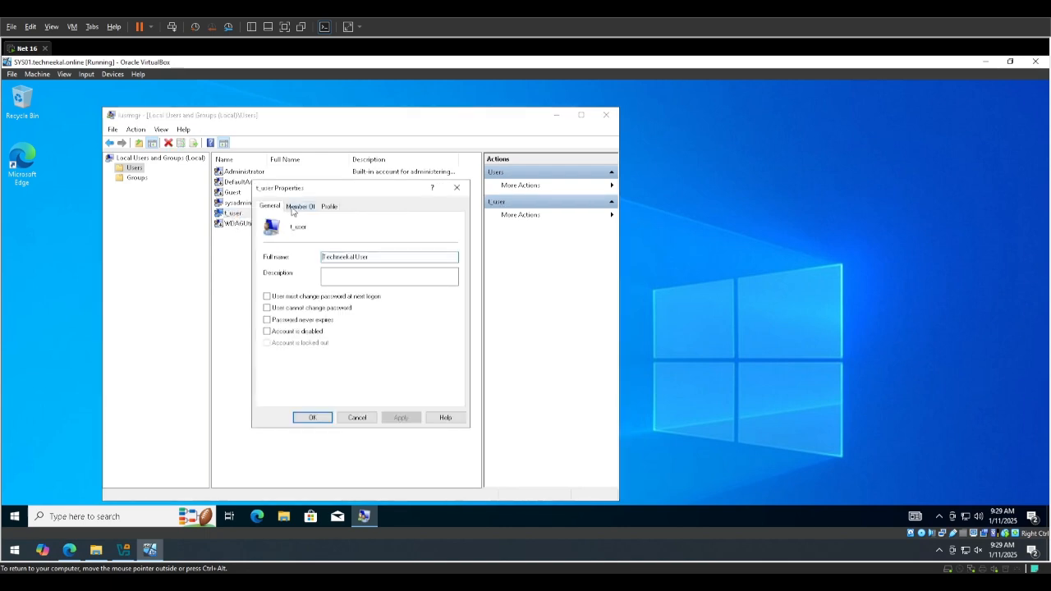
click(297, 207)
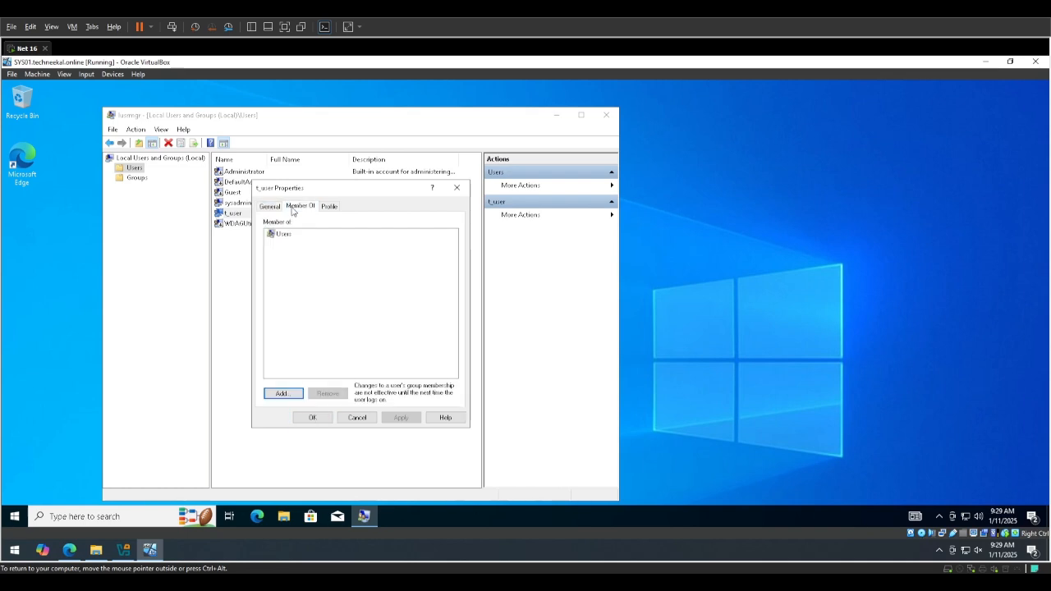
click(283, 234)
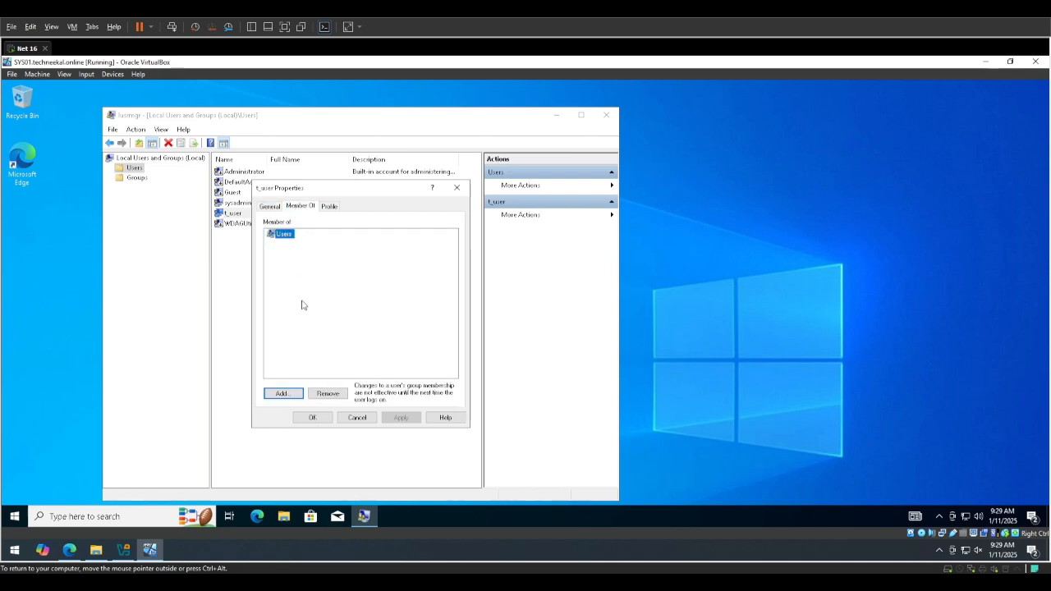
click(456, 187)
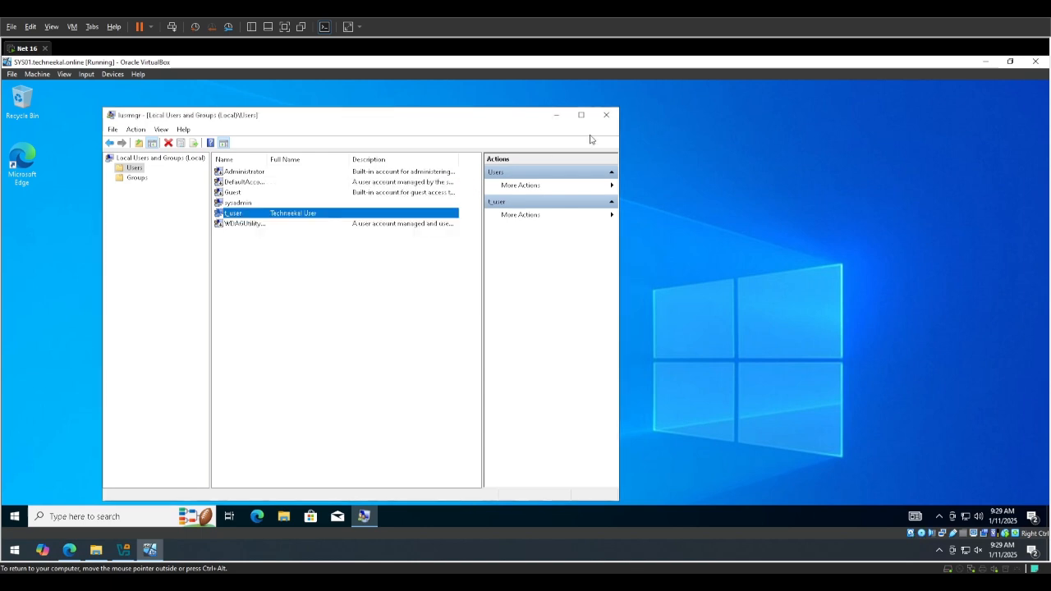
click(606, 115)
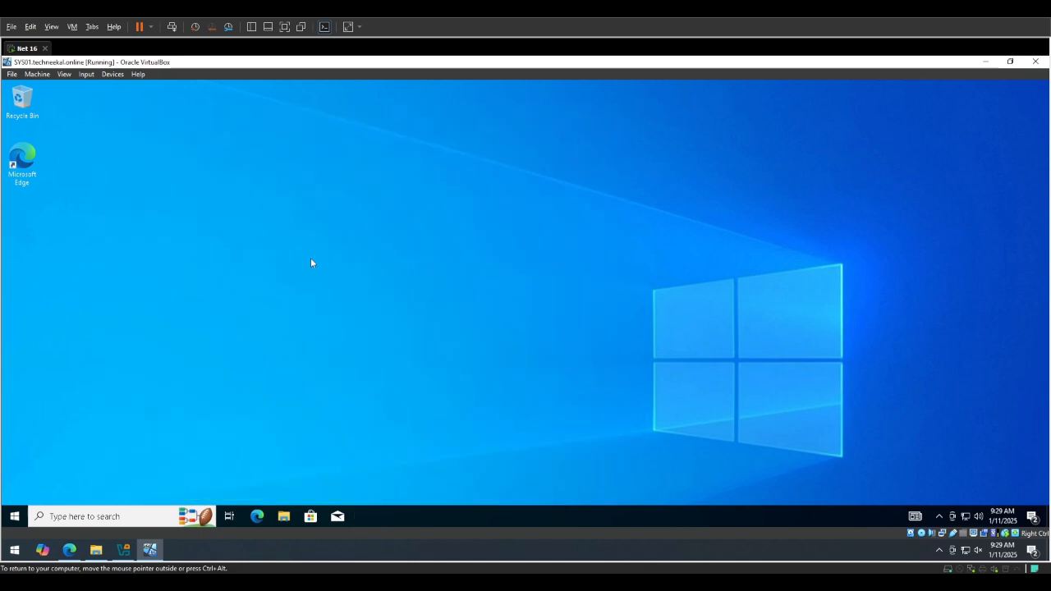
Sign out of the sysadmin account.
click(17, 516)
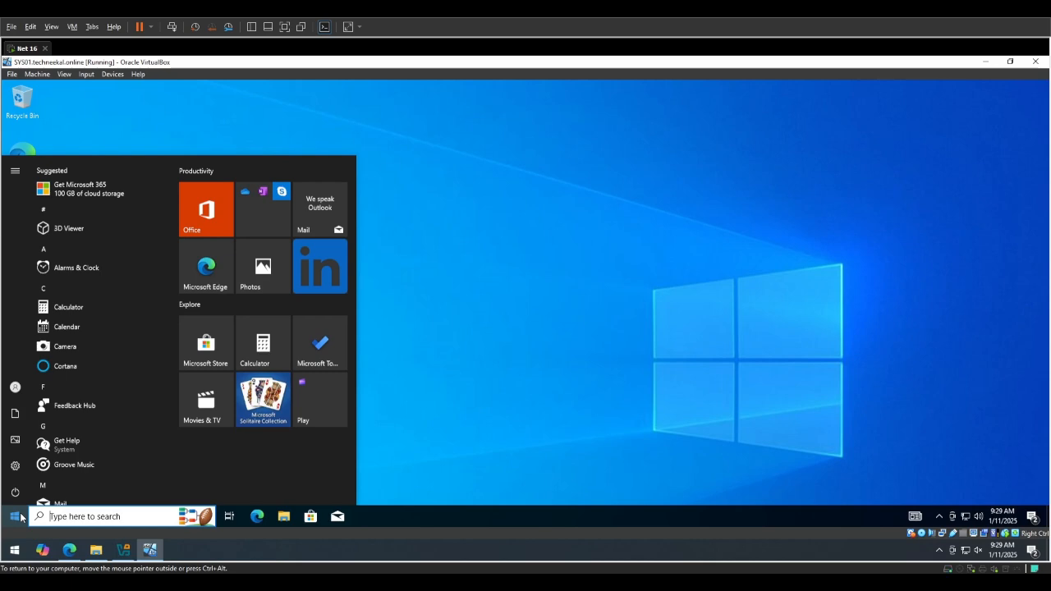
click(17, 390)
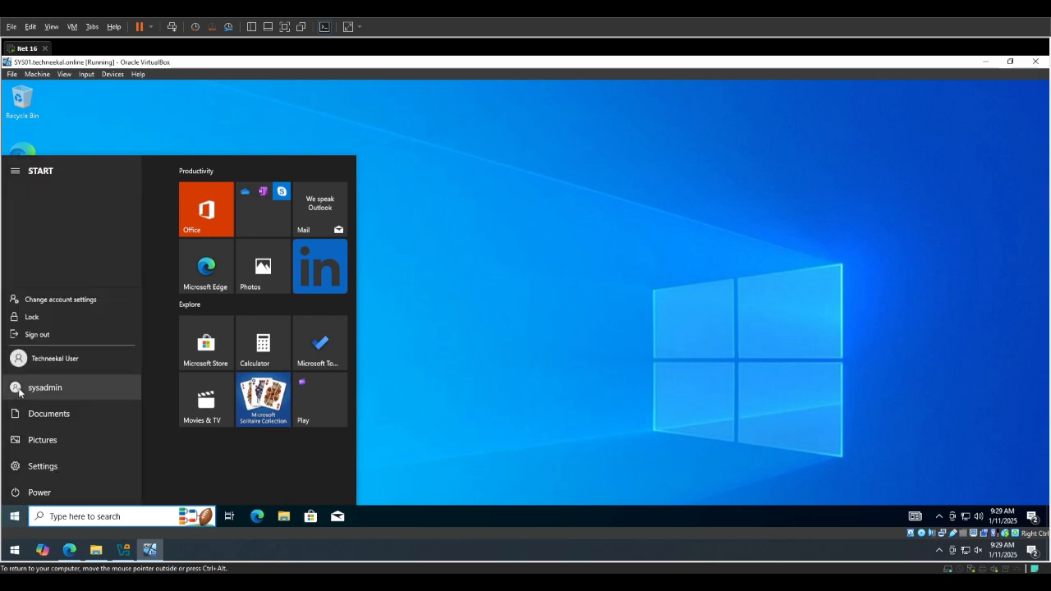
click(70, 334)
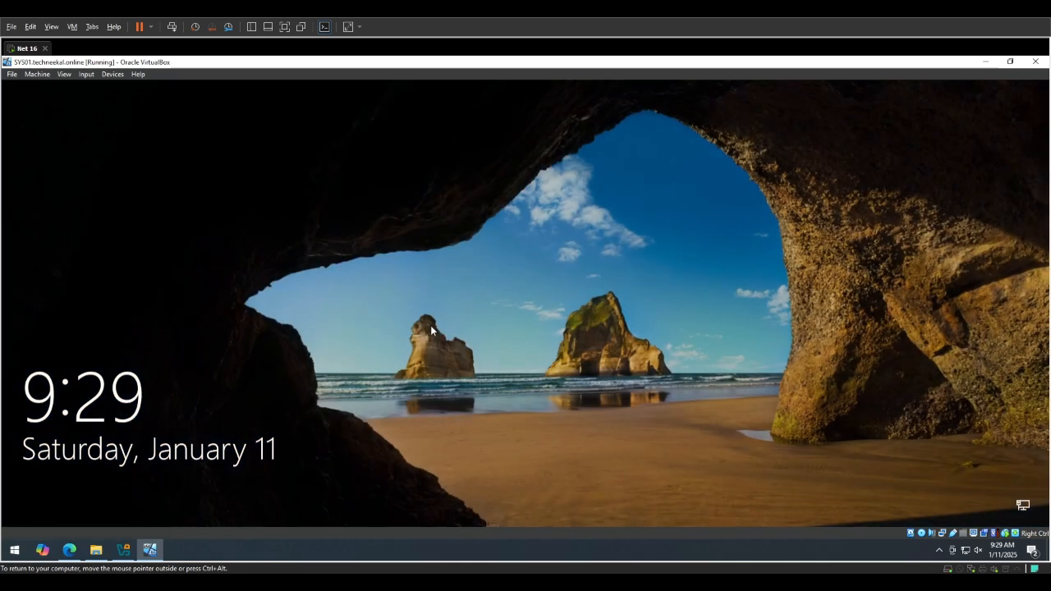
Sign in to the Techneekal User account with the account password.
click(430, 329)
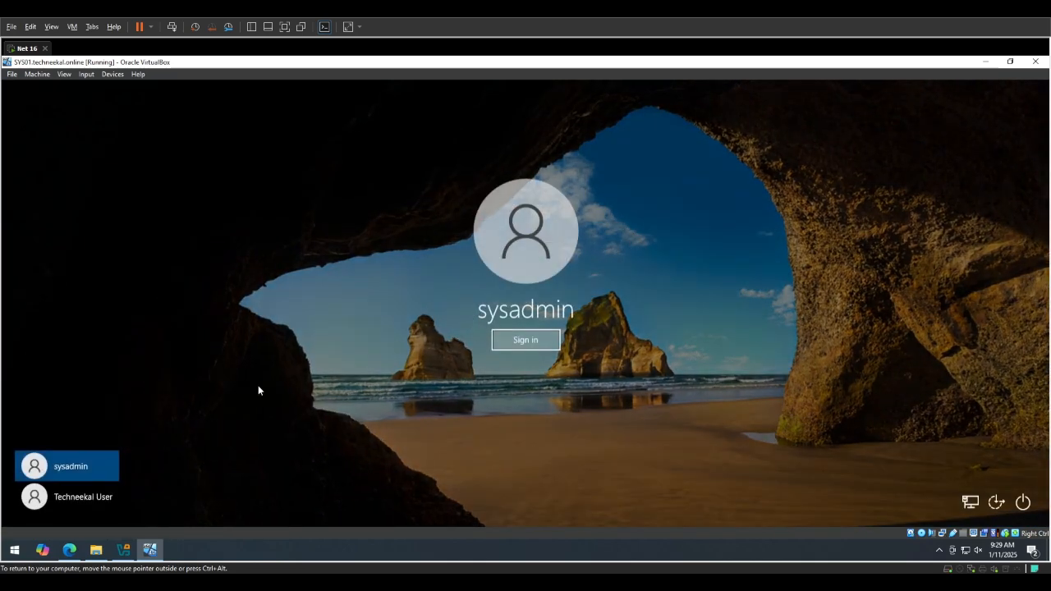
click(76, 485)
text(********)
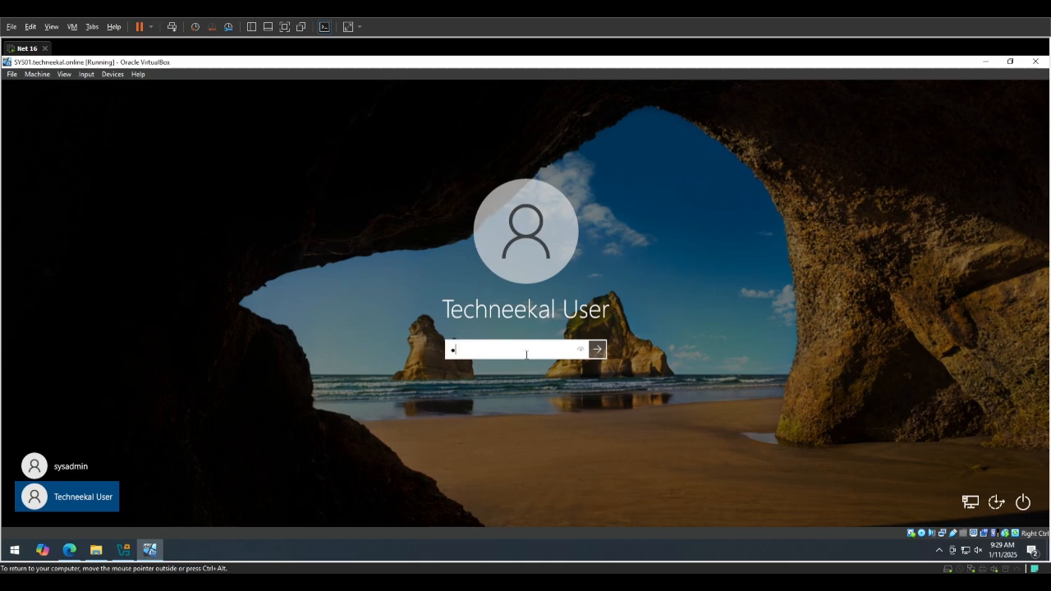
key(Return)
click(526, 356)
text(********)
key(Return)
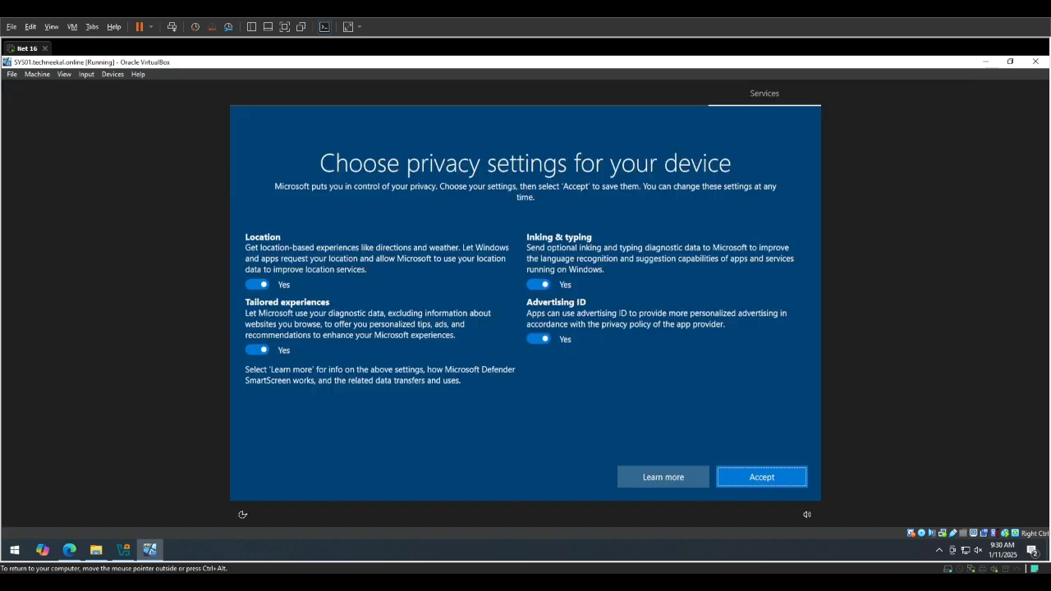
Accept the privacy settings with Location, Inking & typing, Advertising ID and Tailored experiences set to No, and dismiss the Edge welcome window.
click(257, 284)
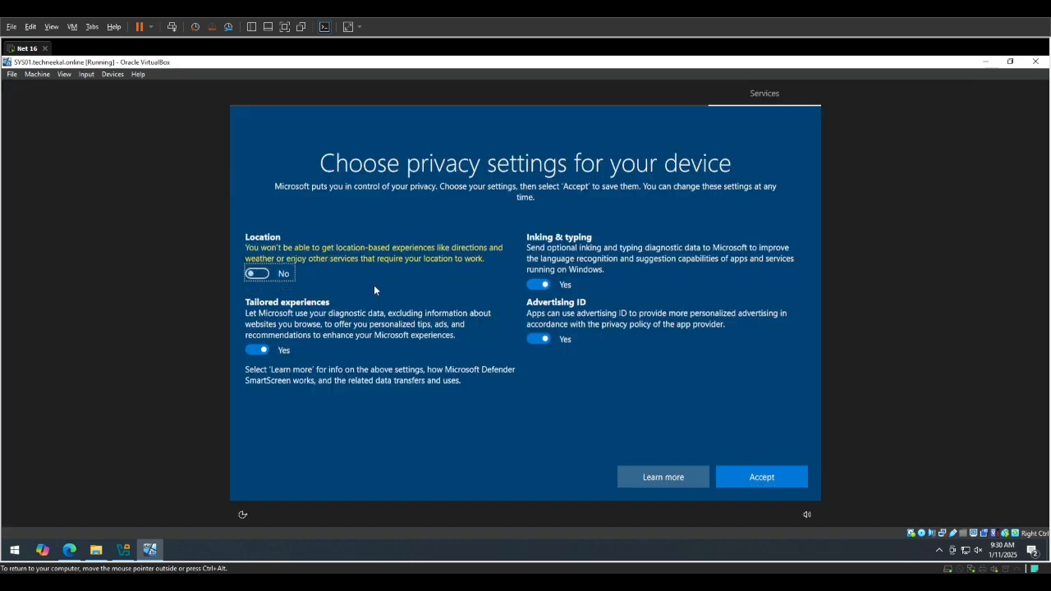
click(538, 284)
click(537, 328)
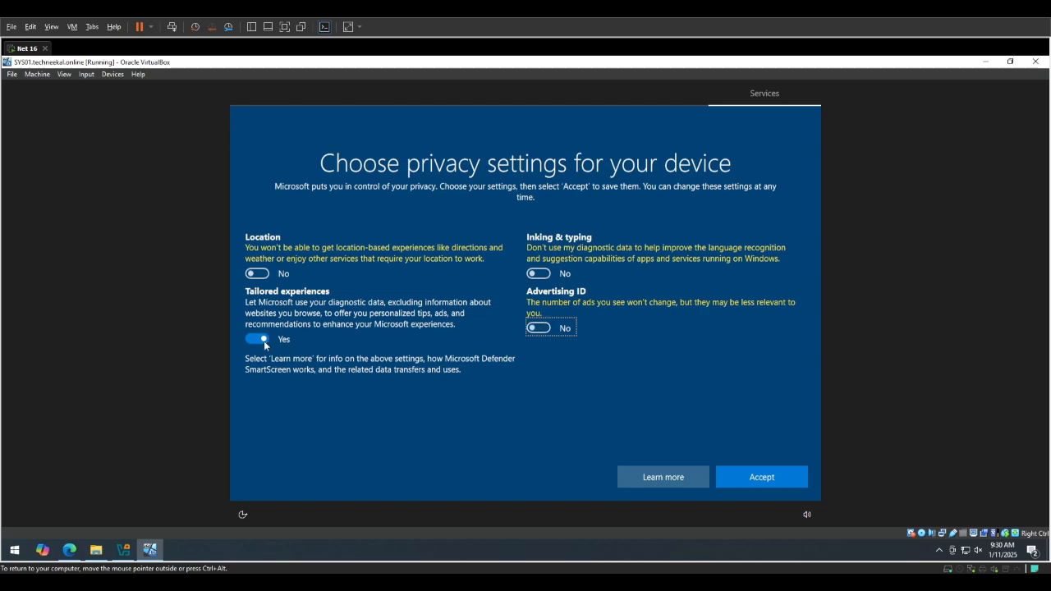
click(254, 339)
click(753, 474)
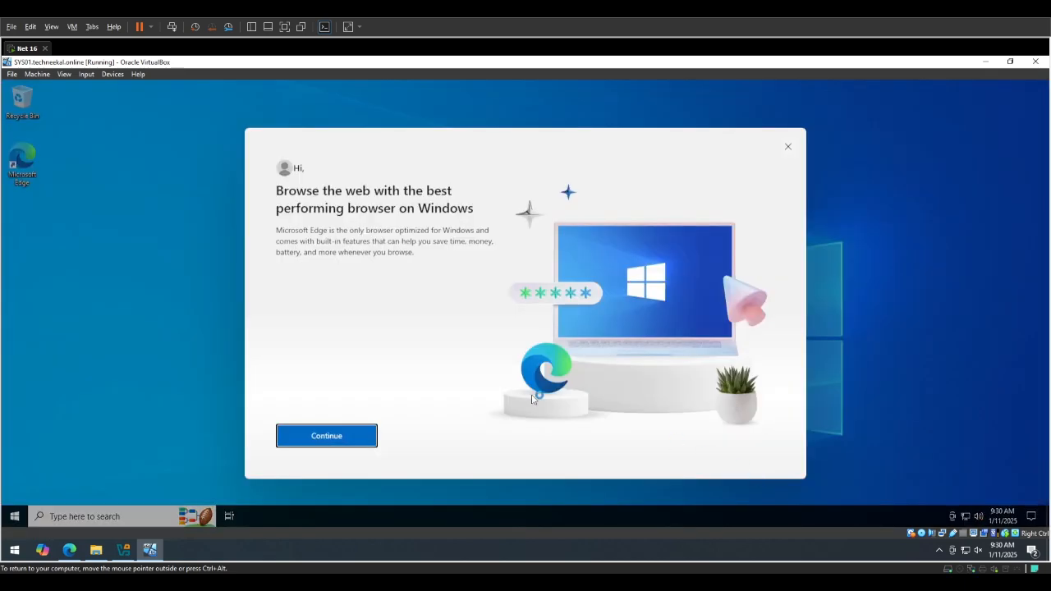
click(787, 149)
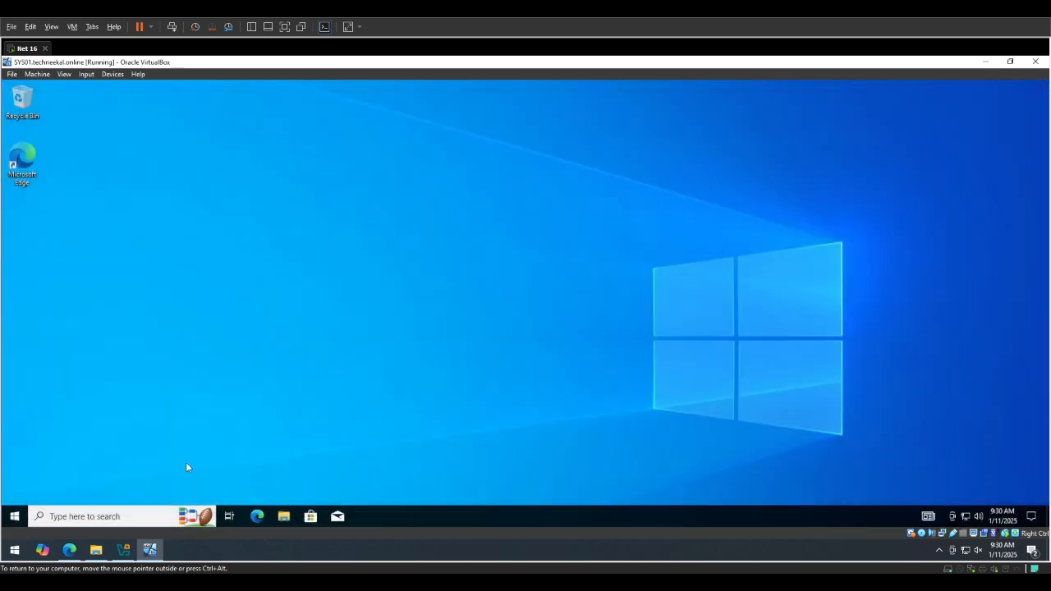
Check which account is currently signed in.
click(14, 516)
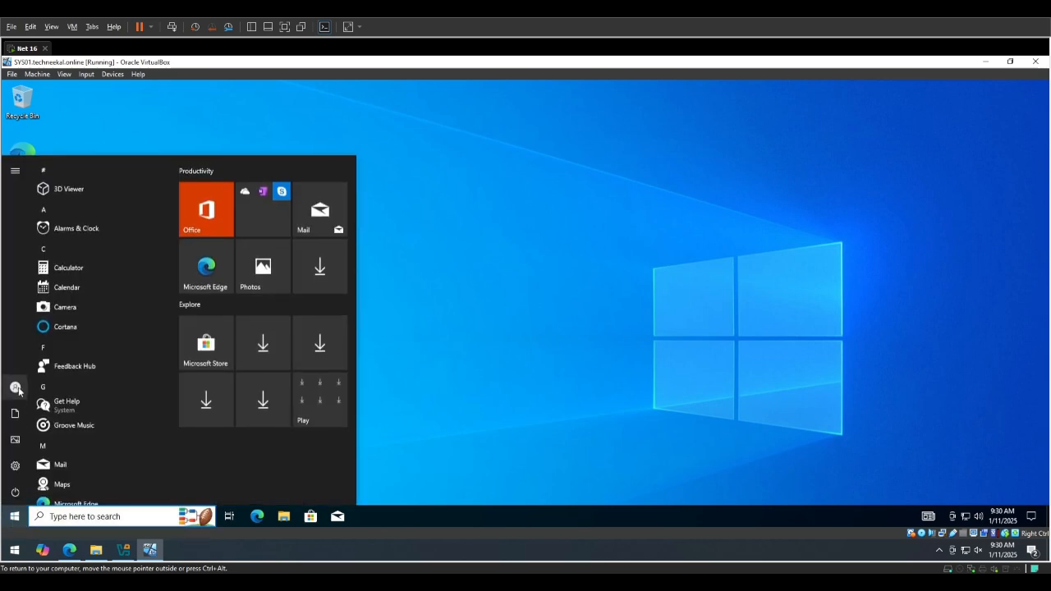
click(24, 391)
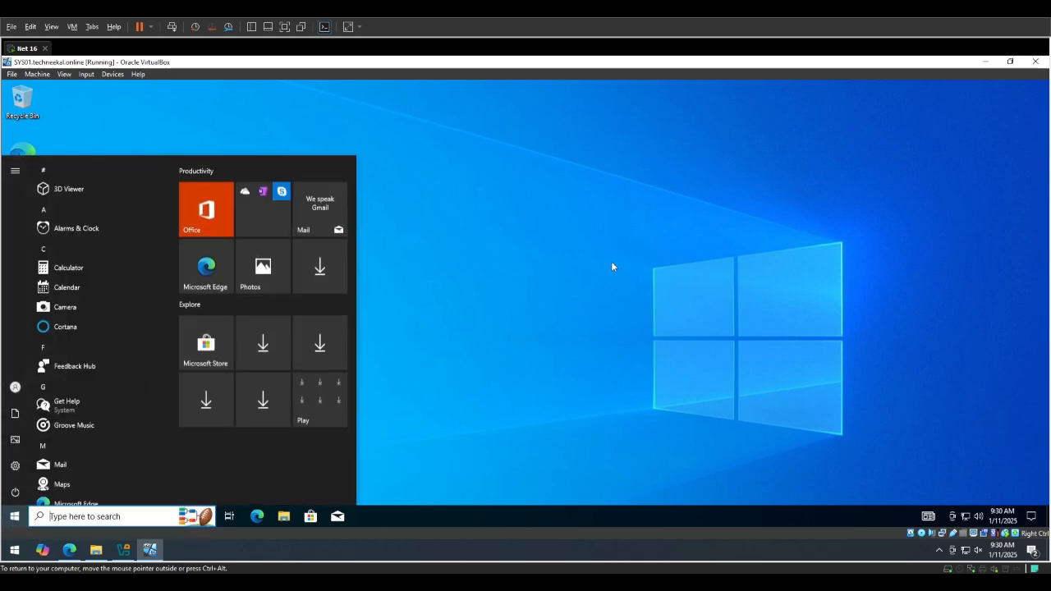
click(645, 253)
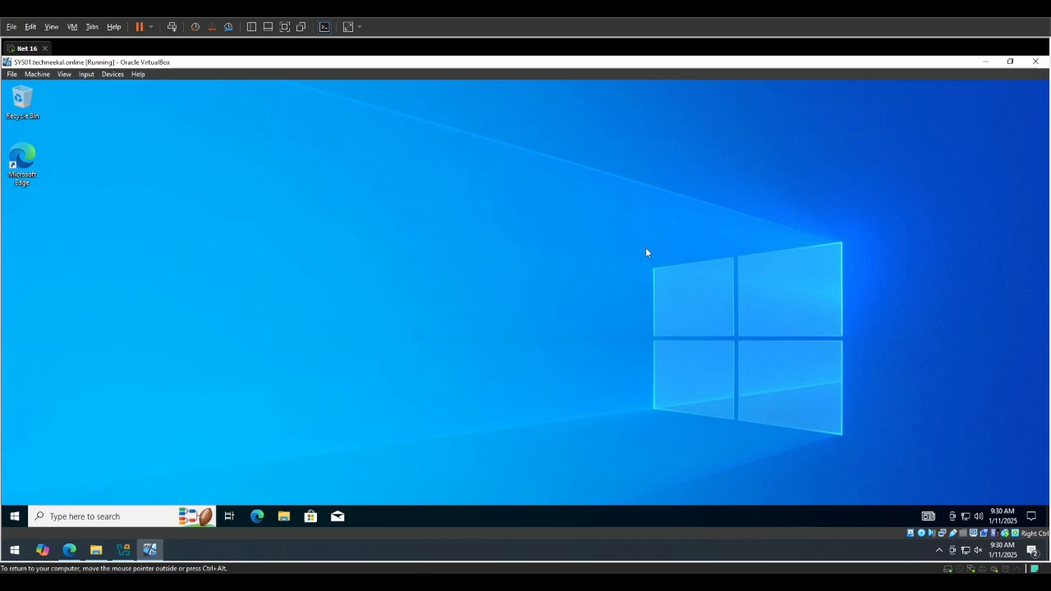
Search for Windows Defender Firewall, examine its settings for turning the firewall on or off, and close it.
key(super)
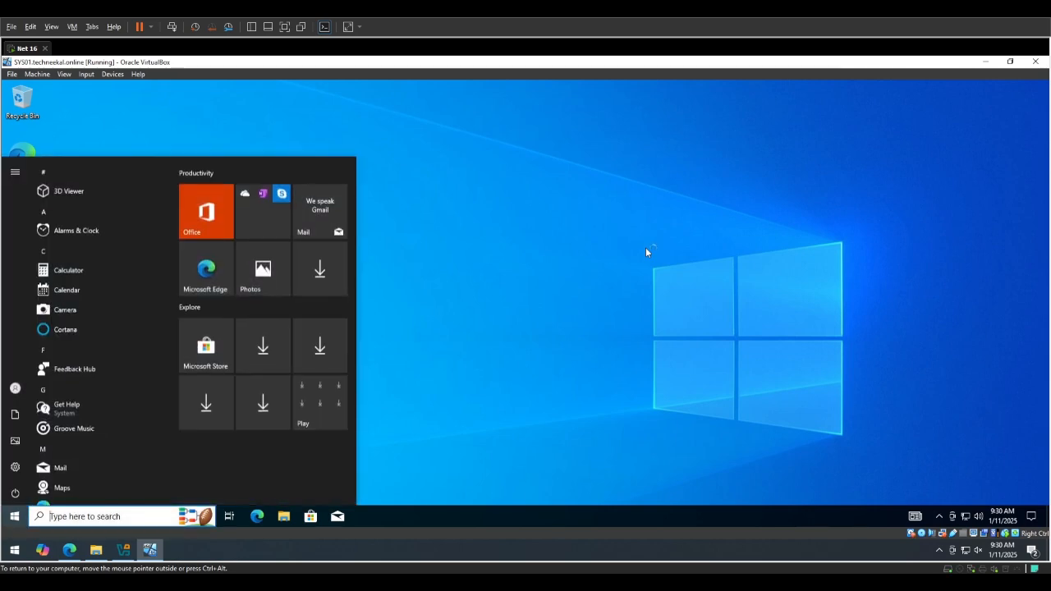
text(wire)
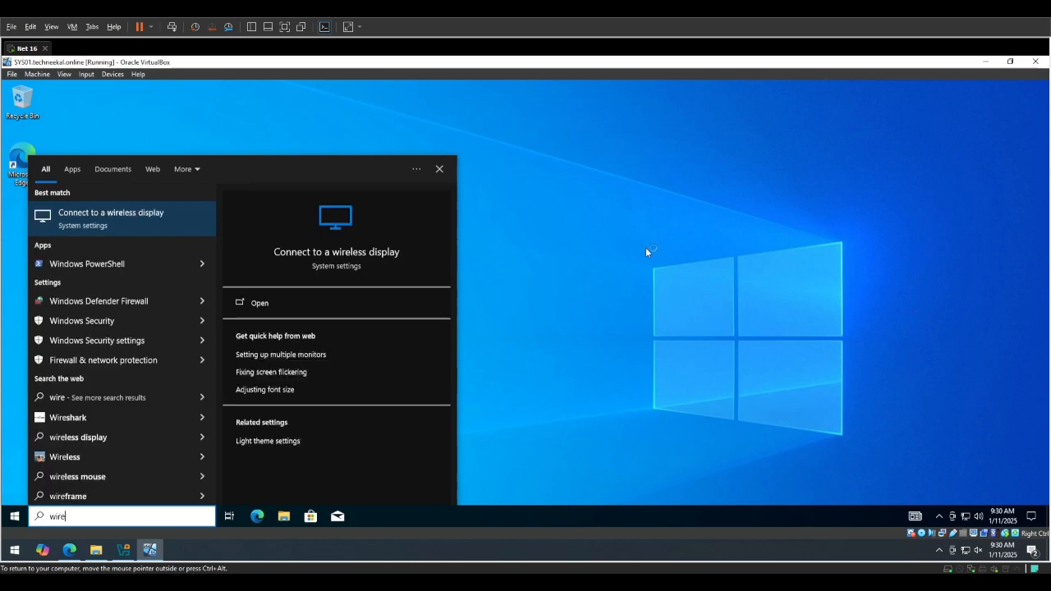
key(ctrl+a)
text(defe)
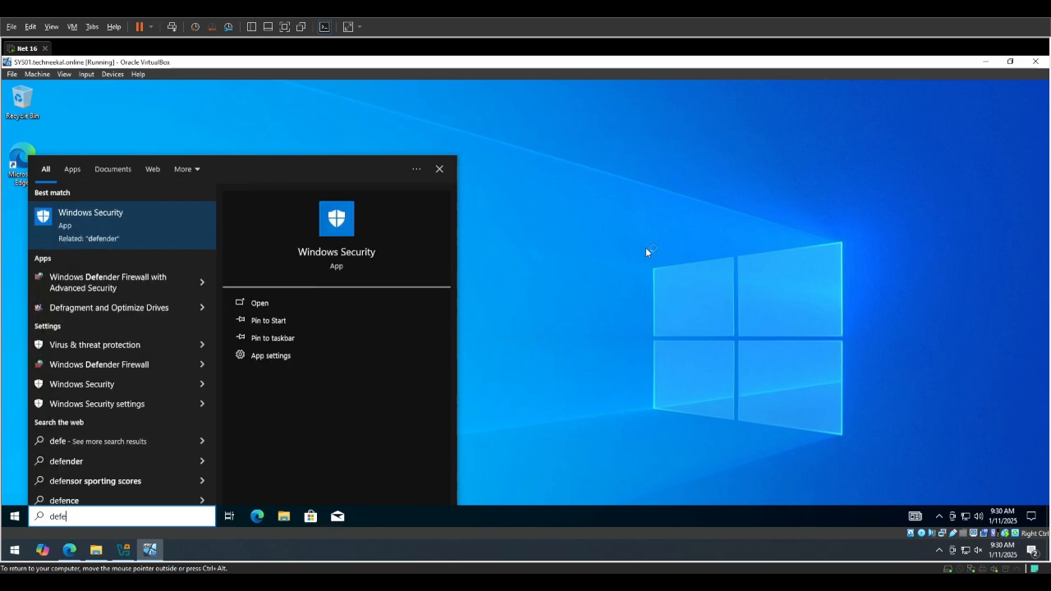
key(Down)
key(Down)
key(Down)
key(Down)
key(Down)
key(Down)
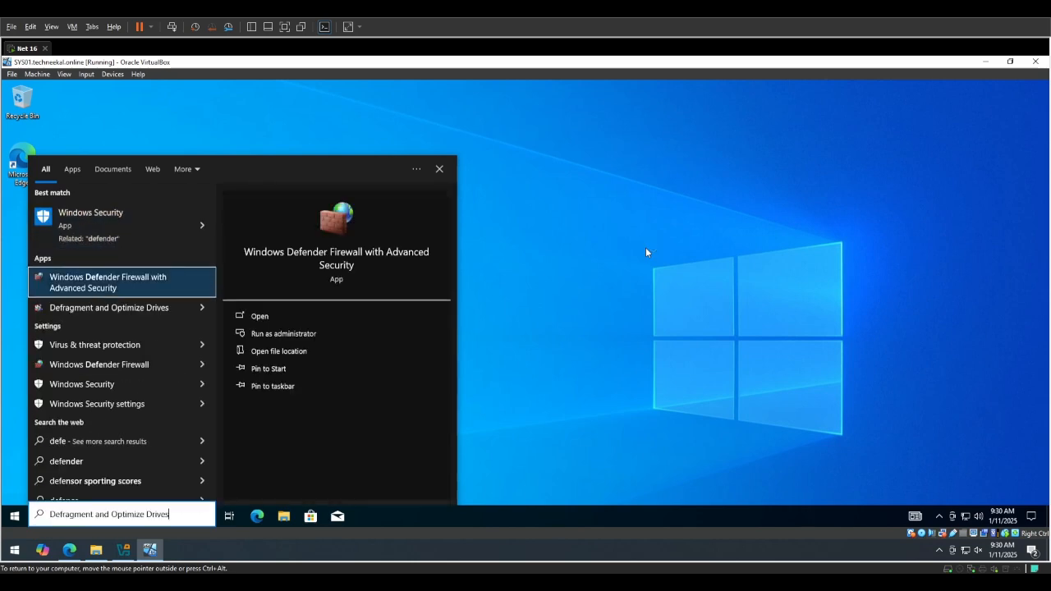
key(Up)
key(Return)
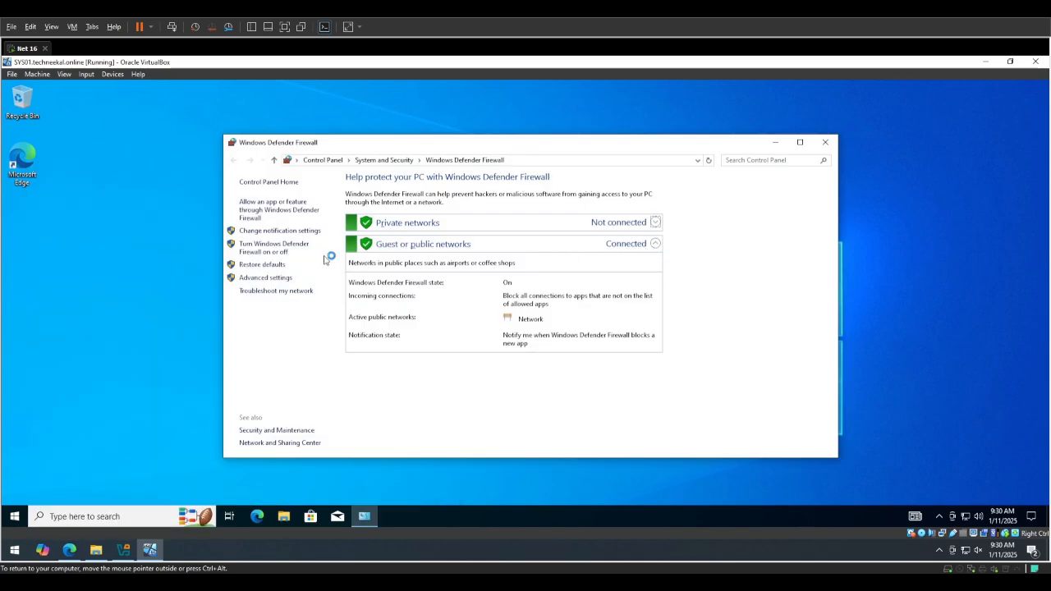
click(256, 250)
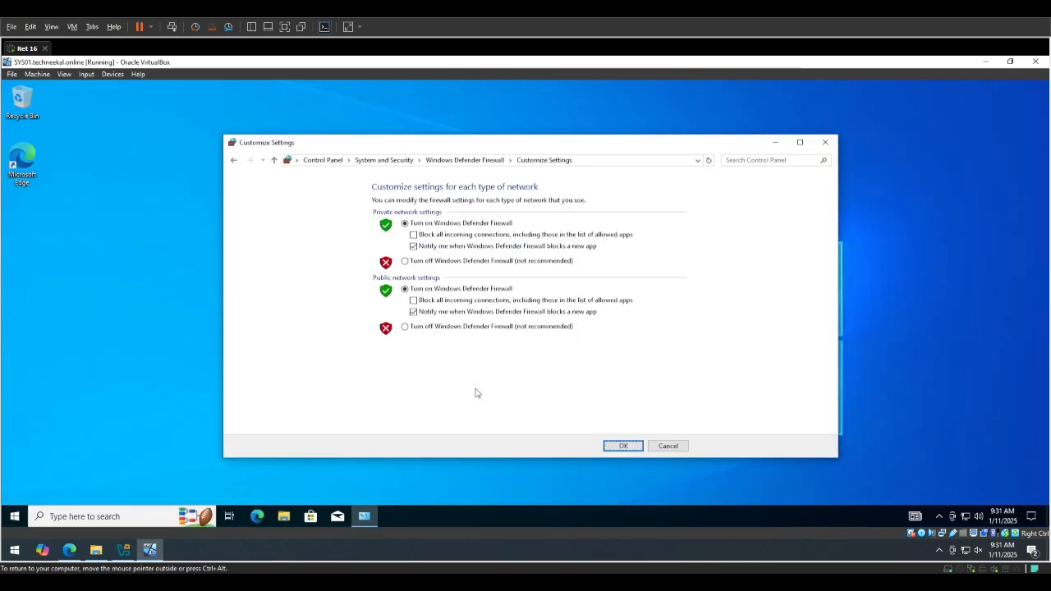
click(825, 142)
Try to open Local Users and Groups as the standard user by running lusrmgr.msc.
key(super+r)
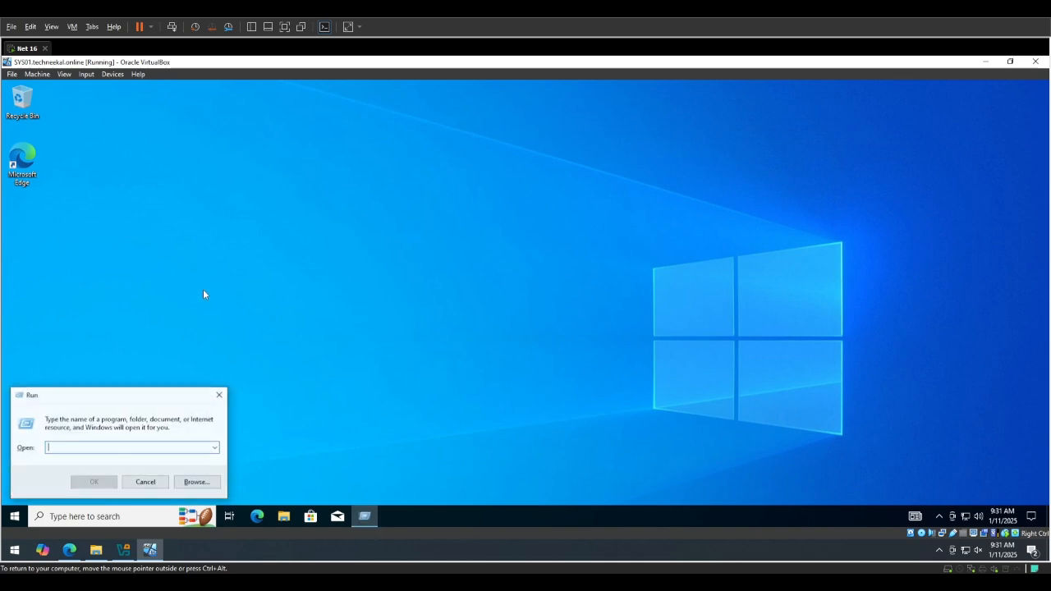
text(lusrmgr.msc)
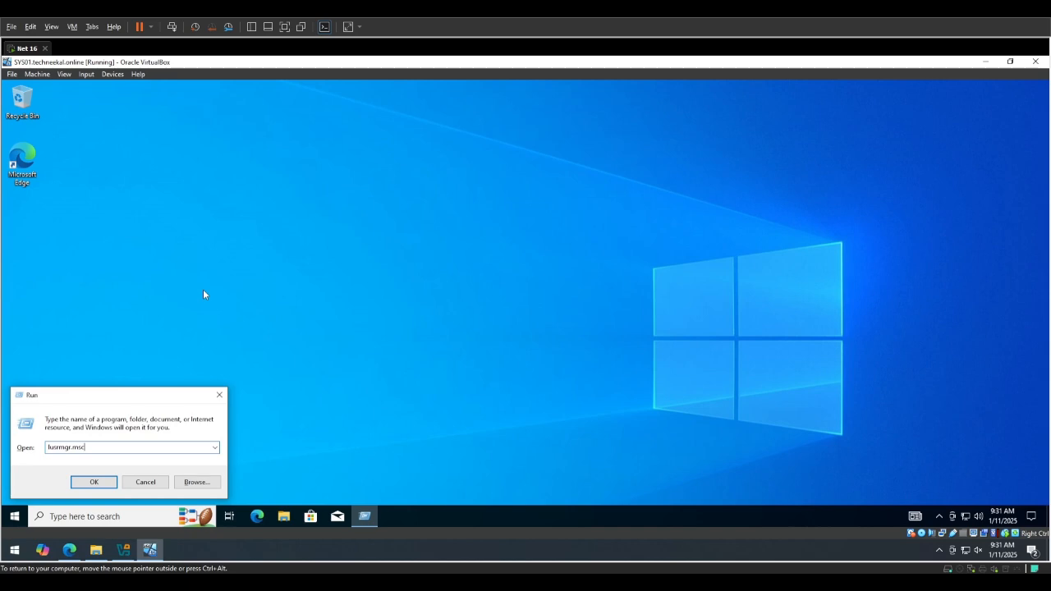
key(Return)
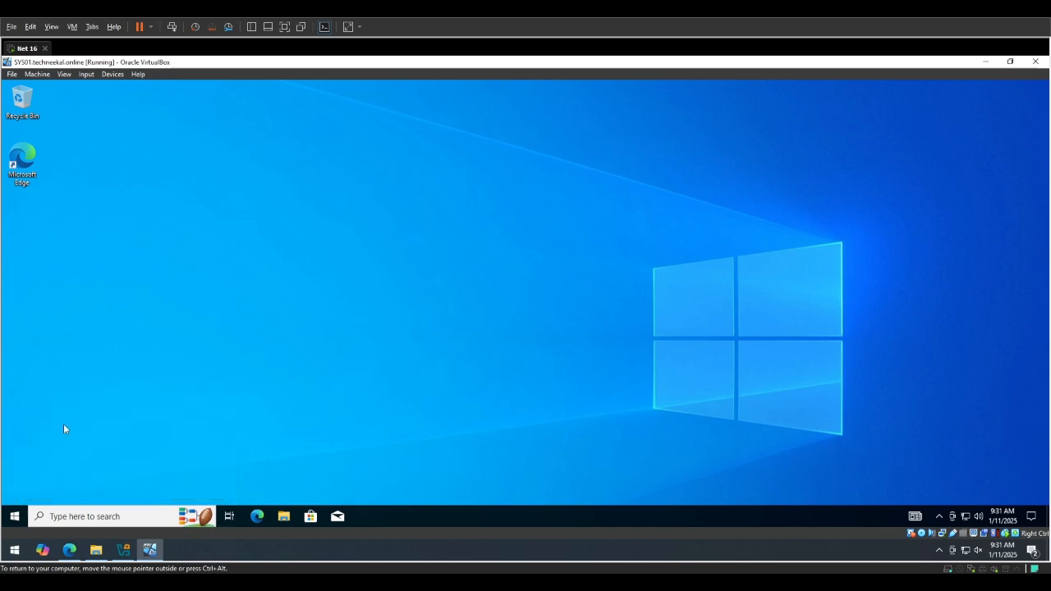
Switch from the Techneekal User account to the sysadmin account.
click(13, 519)
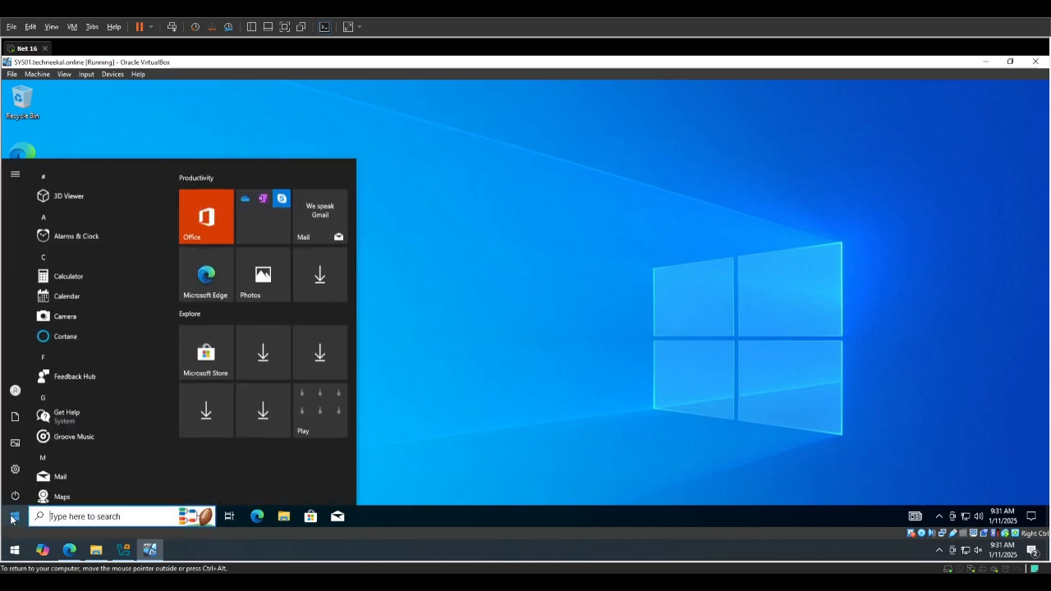
click(15, 387)
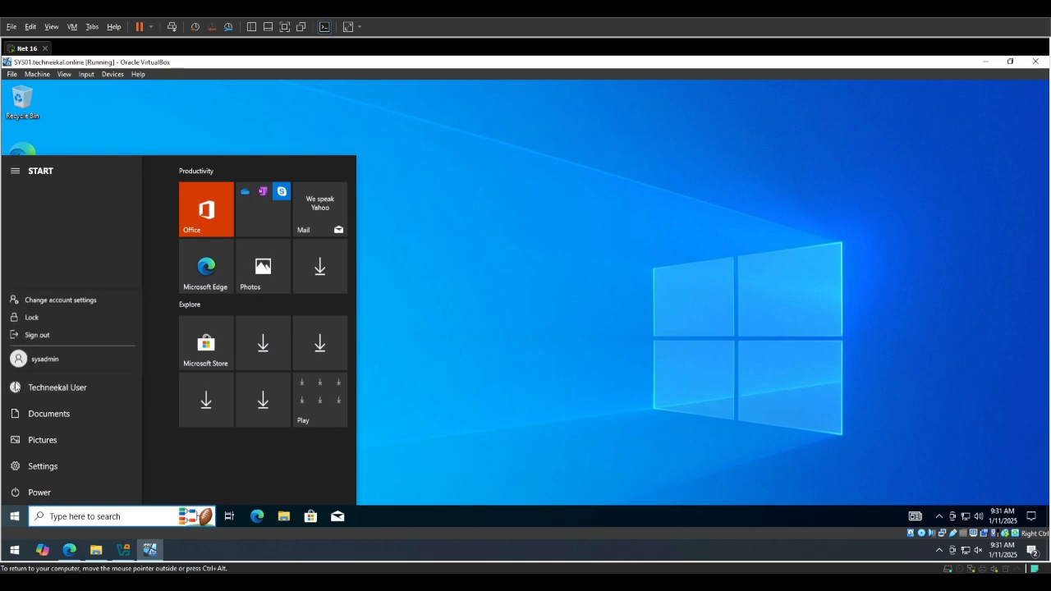
click(58, 361)
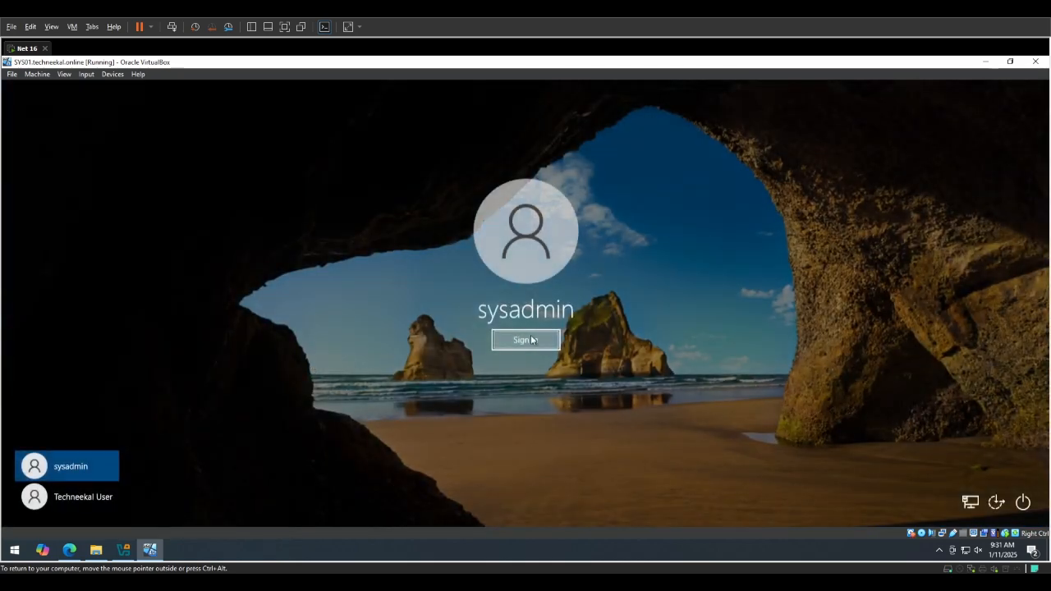
click(531, 340)
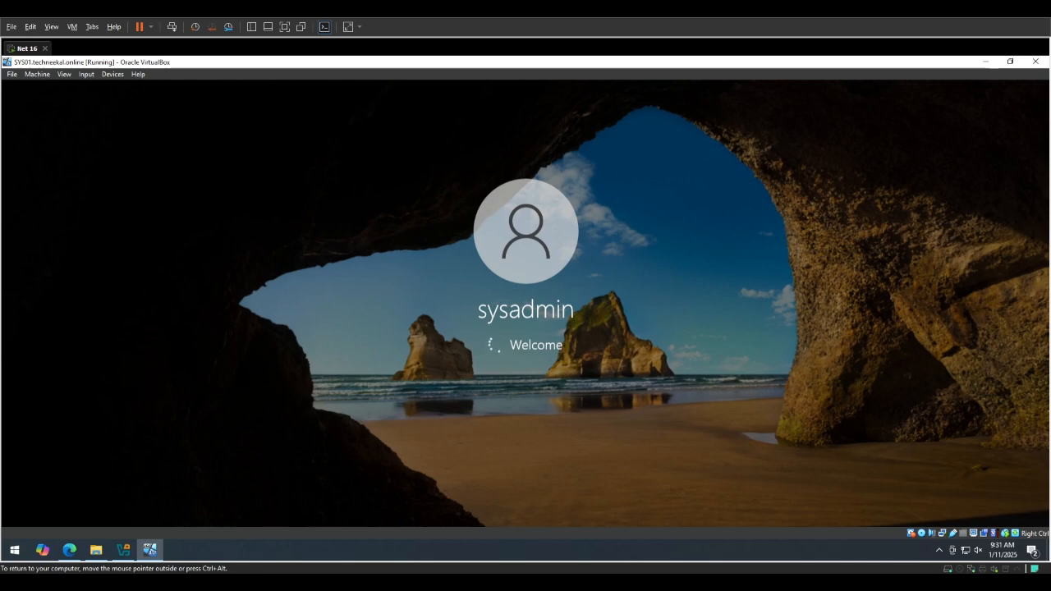
Open Local Users and Groups as sysadmin by running lusrmgr.msc.
key(super+r)
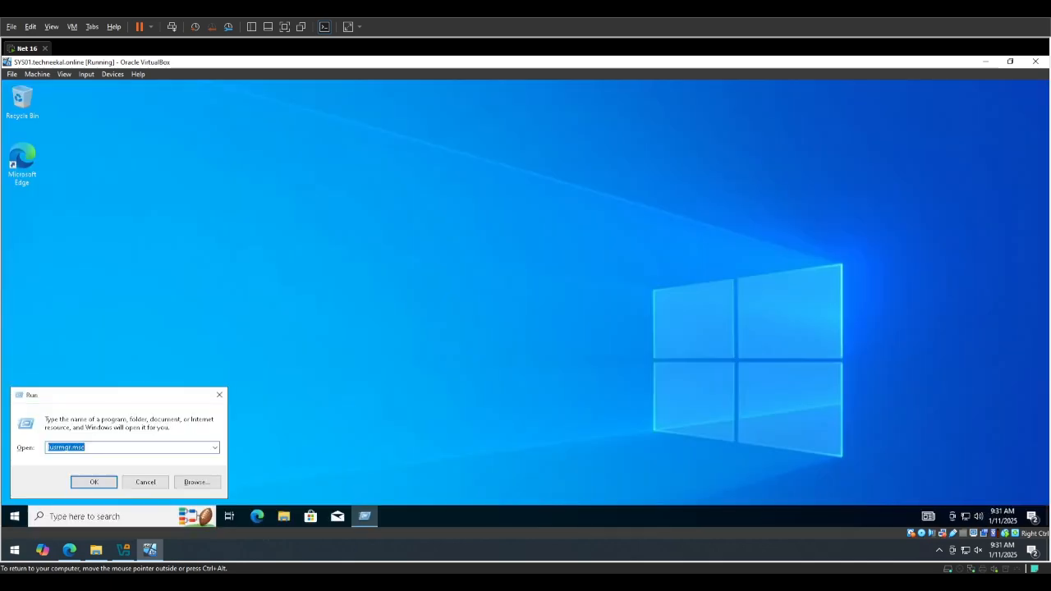
text(lusrmgr.msc)
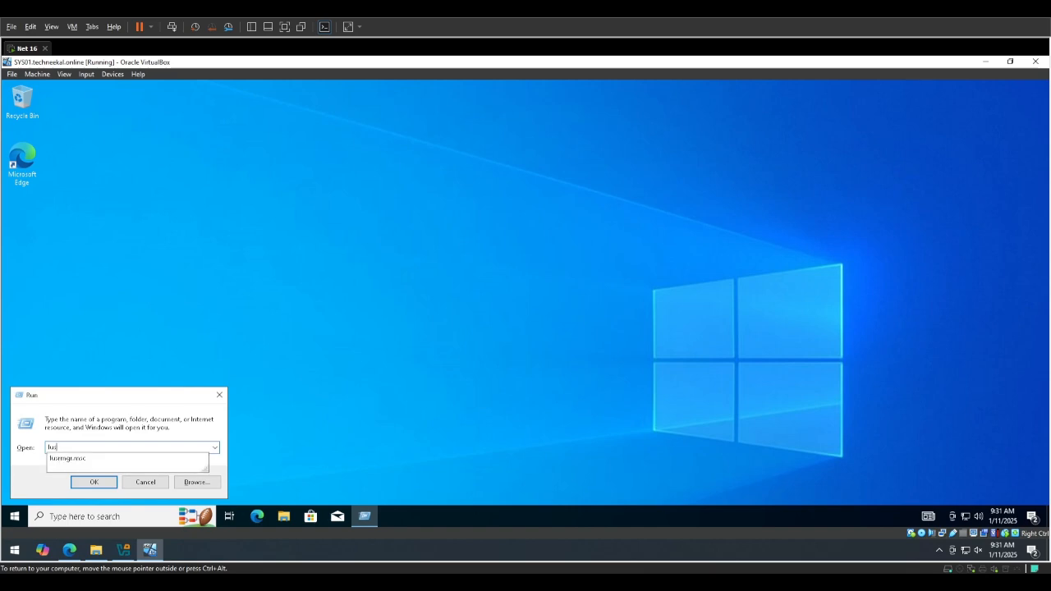
key(Return)
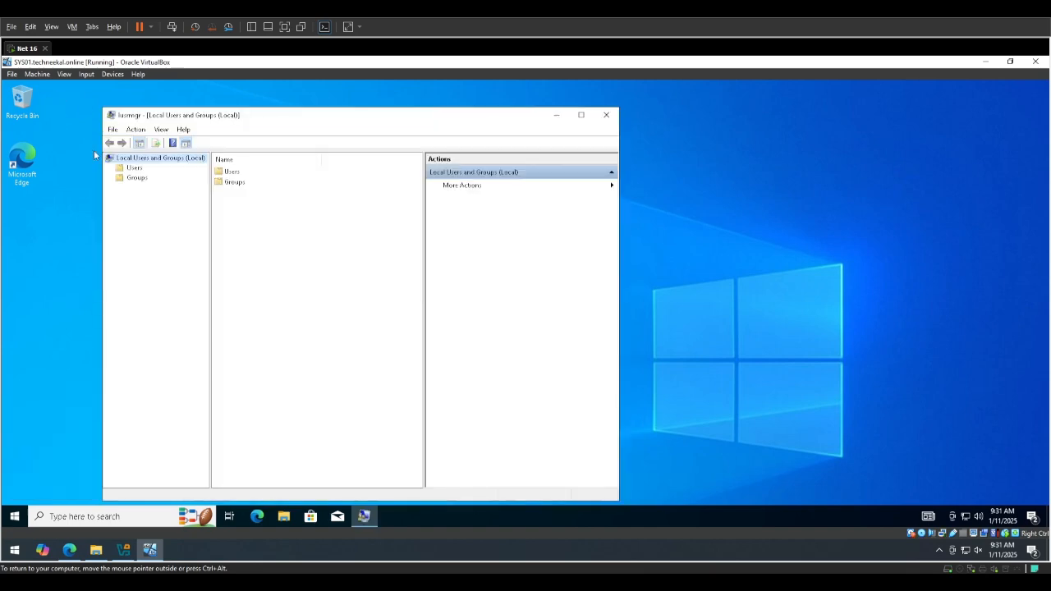
Set and confirm a new password for the sysadmin user, and close Local Users and Groups.
click(132, 167)
right_click(235, 206)
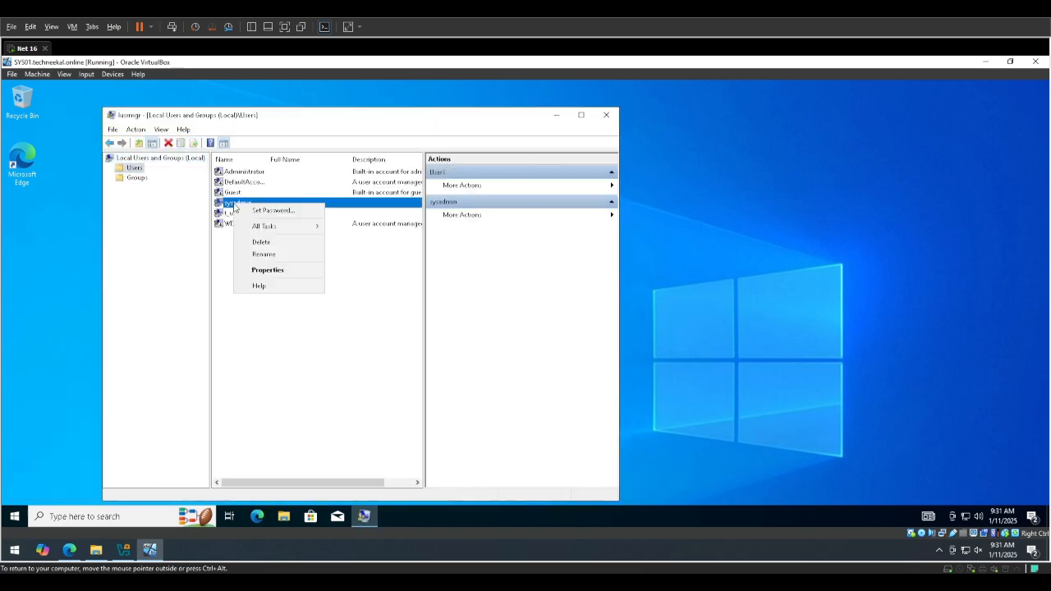
click(240, 212)
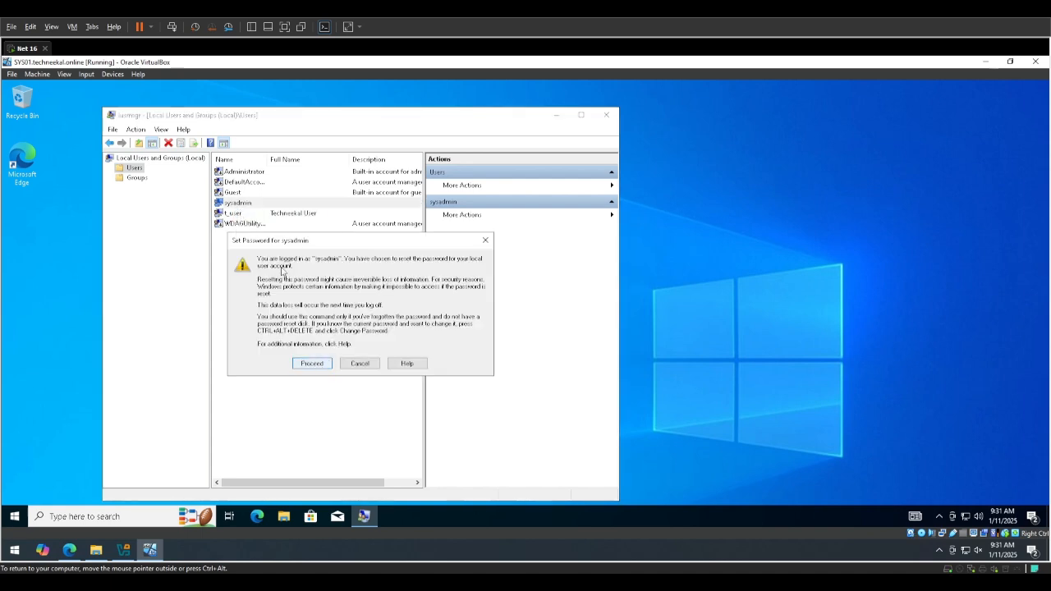
click(308, 365)
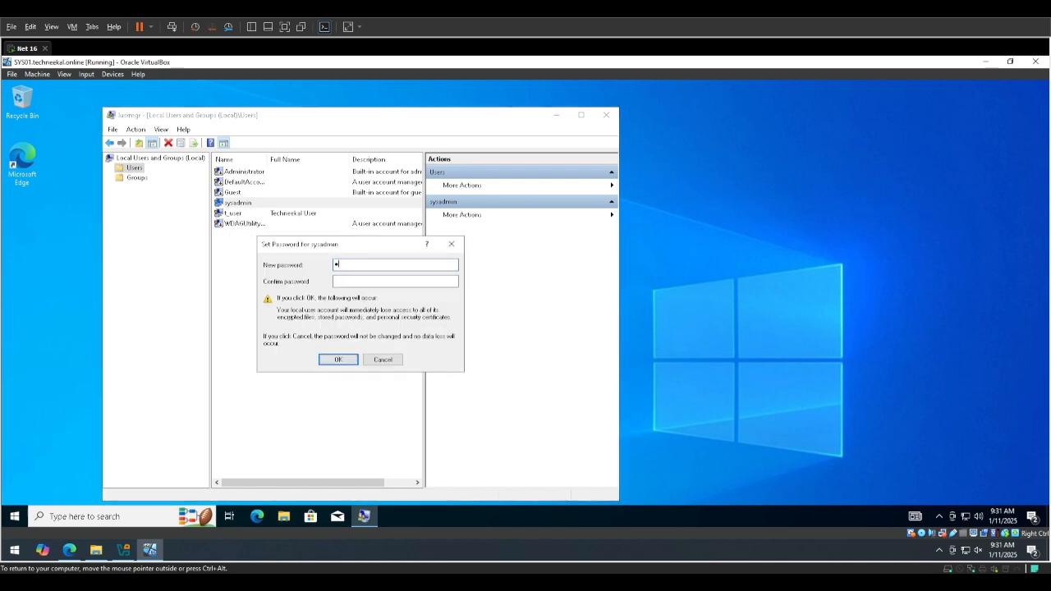
text(**********)
key(Return)
key(Return)
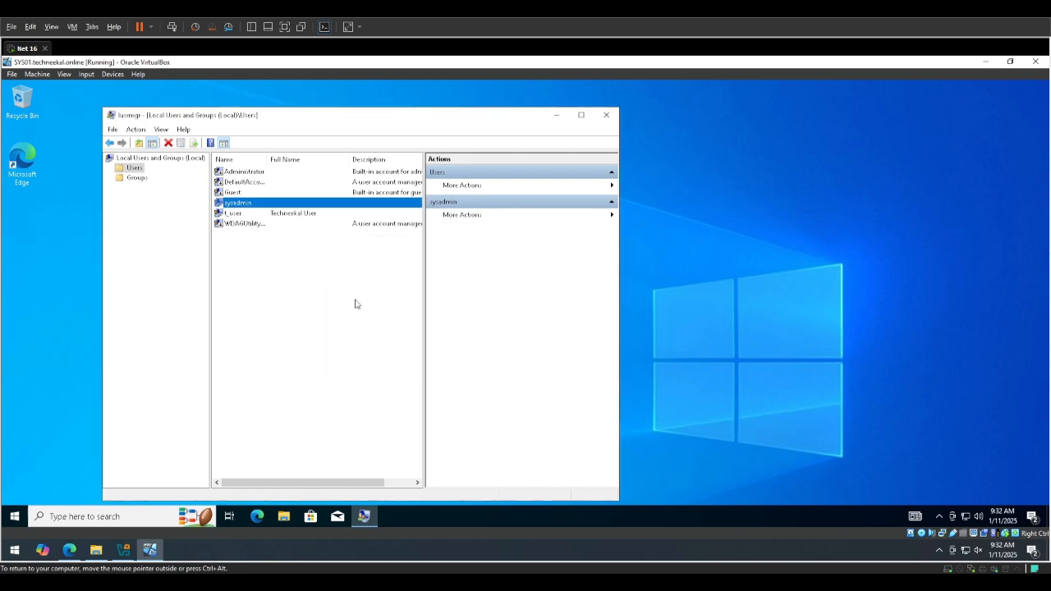
click(608, 115)
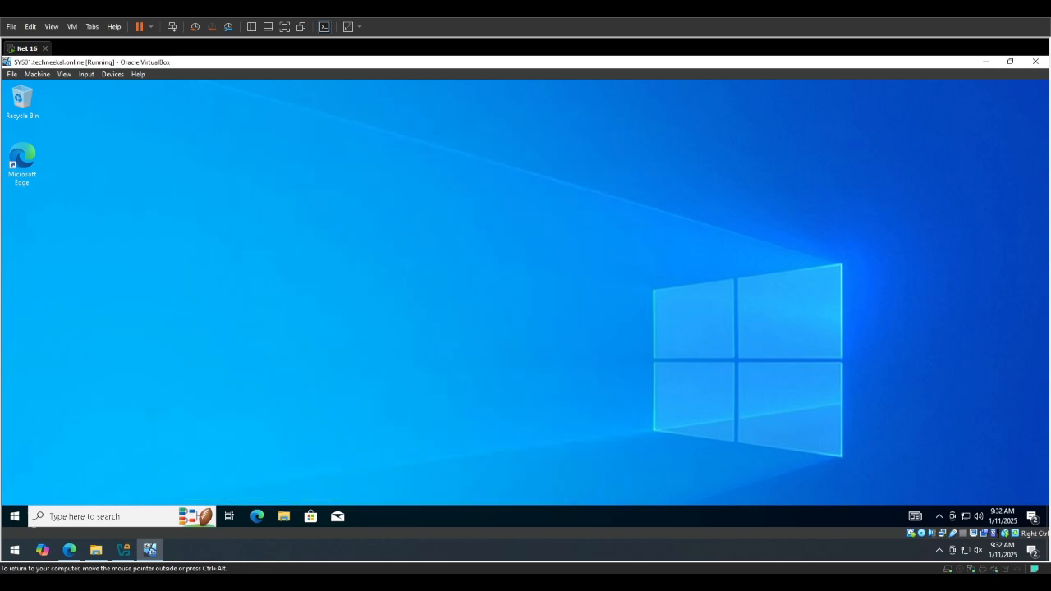
Leave the sysadmin session and sign in to the Techneekal User account with its password.
click(14, 516)
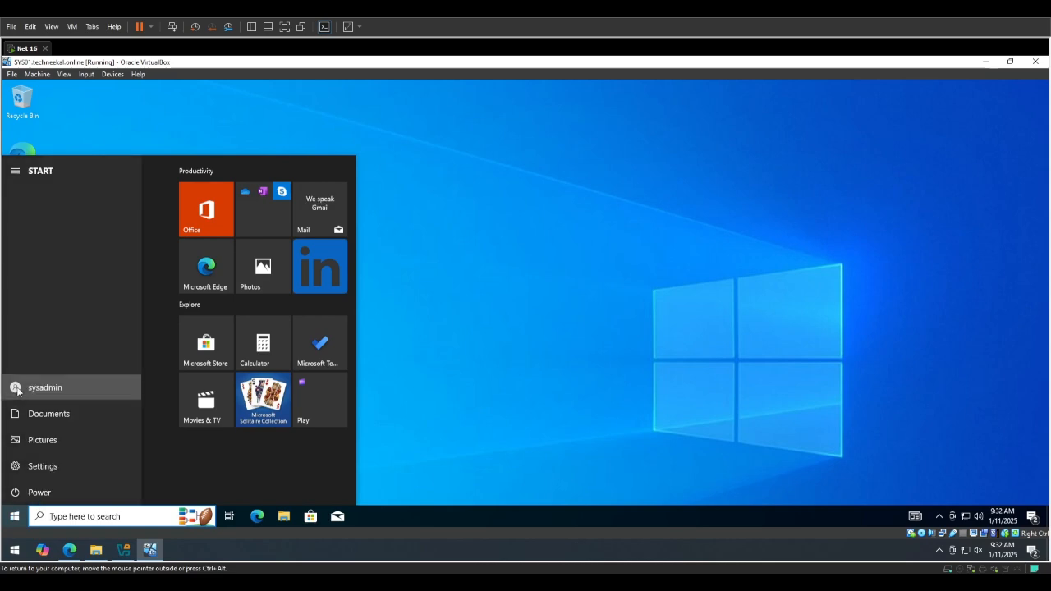
click(16, 386)
click(67, 334)
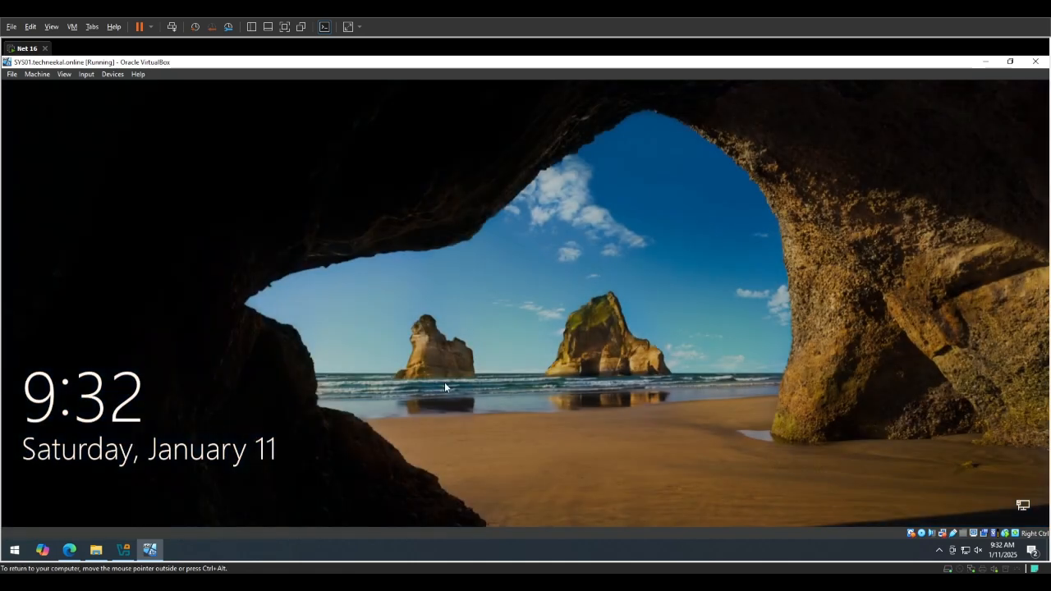
click(444, 382)
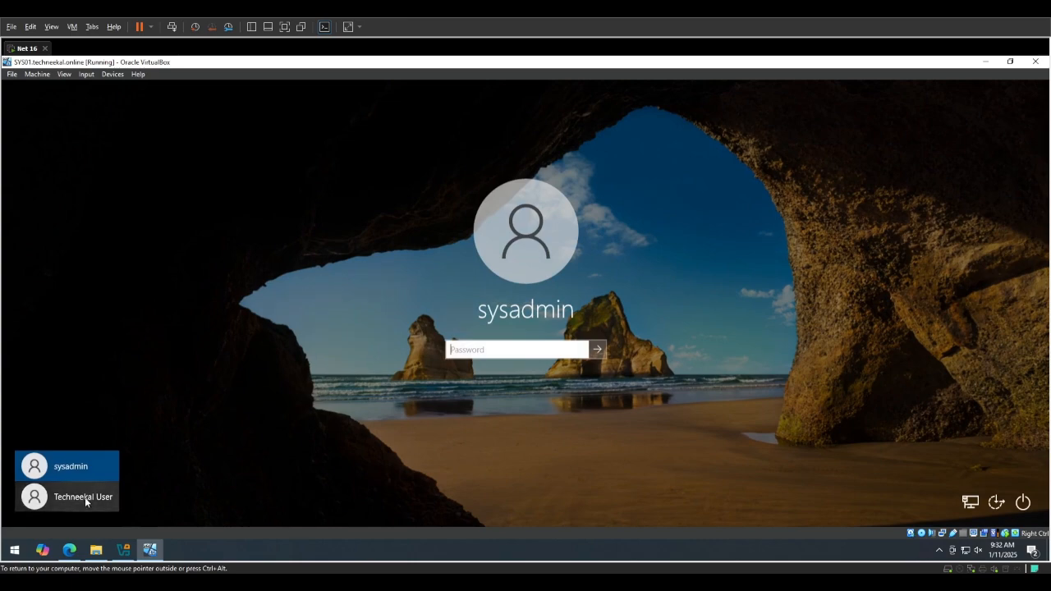
click(85, 496)
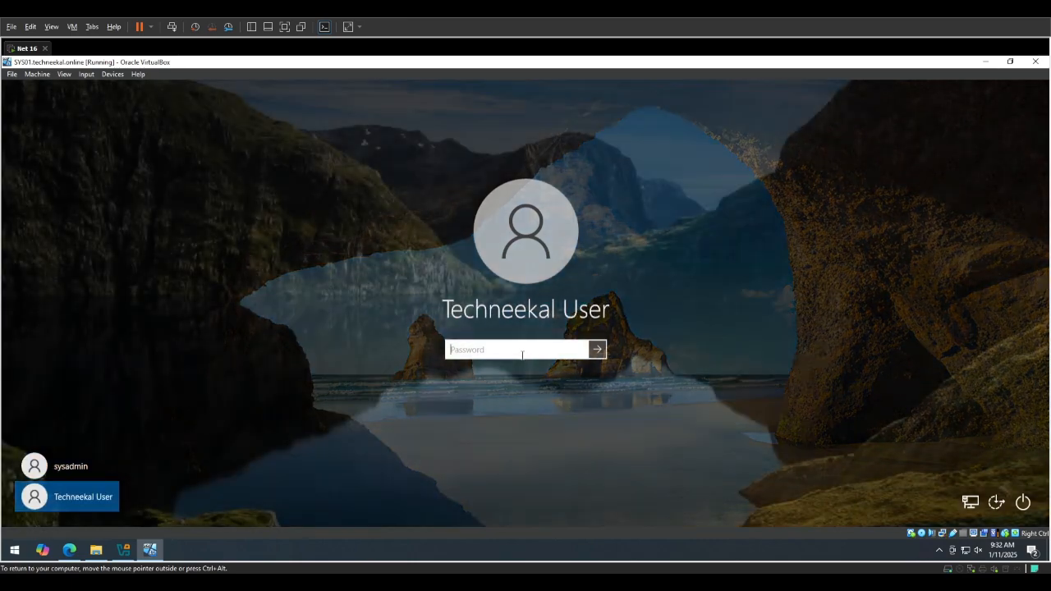
text(********)
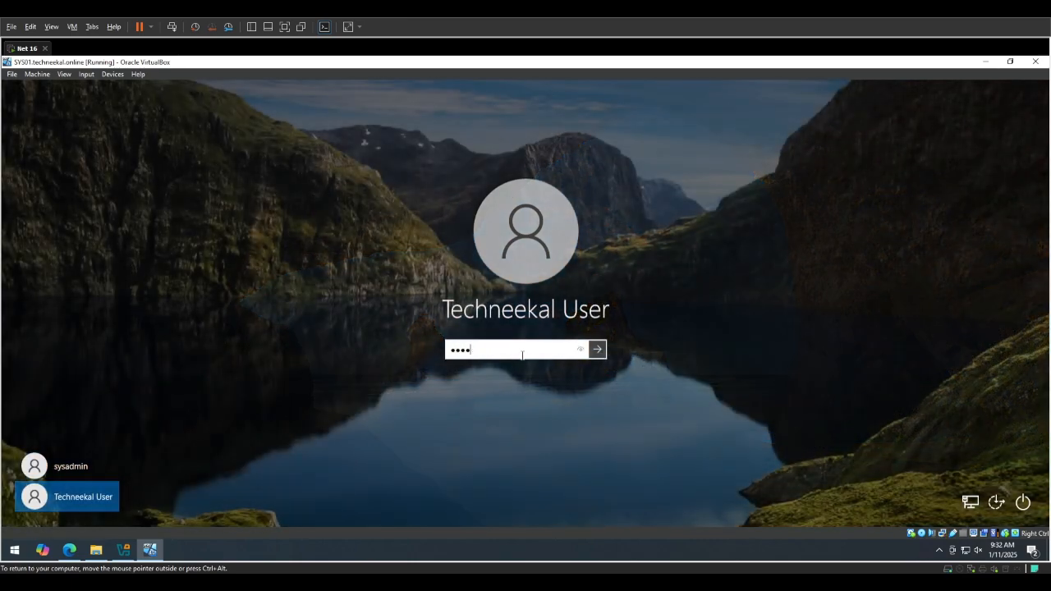
key(Return)
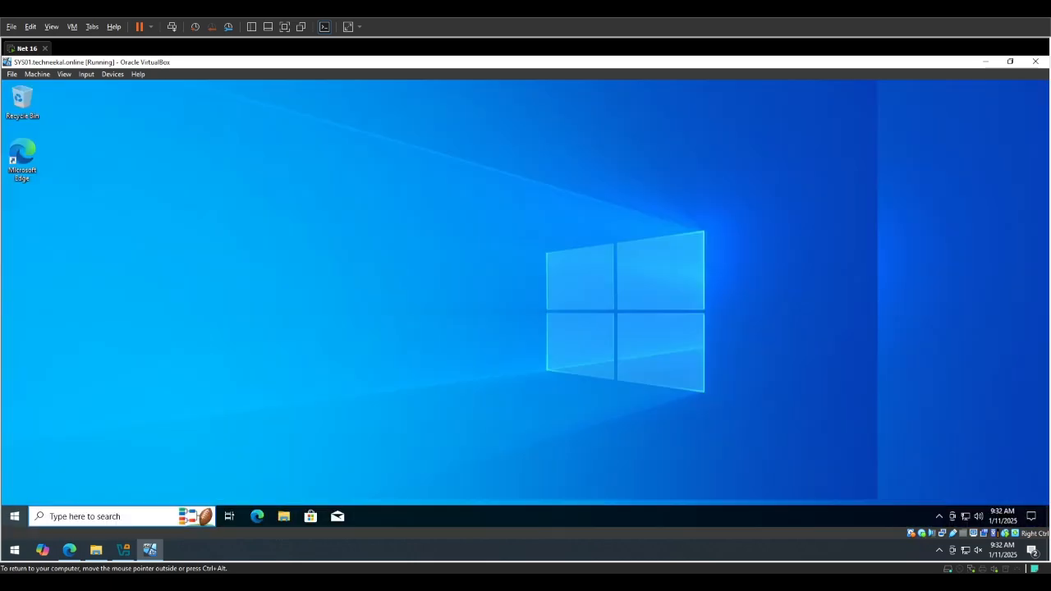
Refresh the standard user's desktop.
key(super)
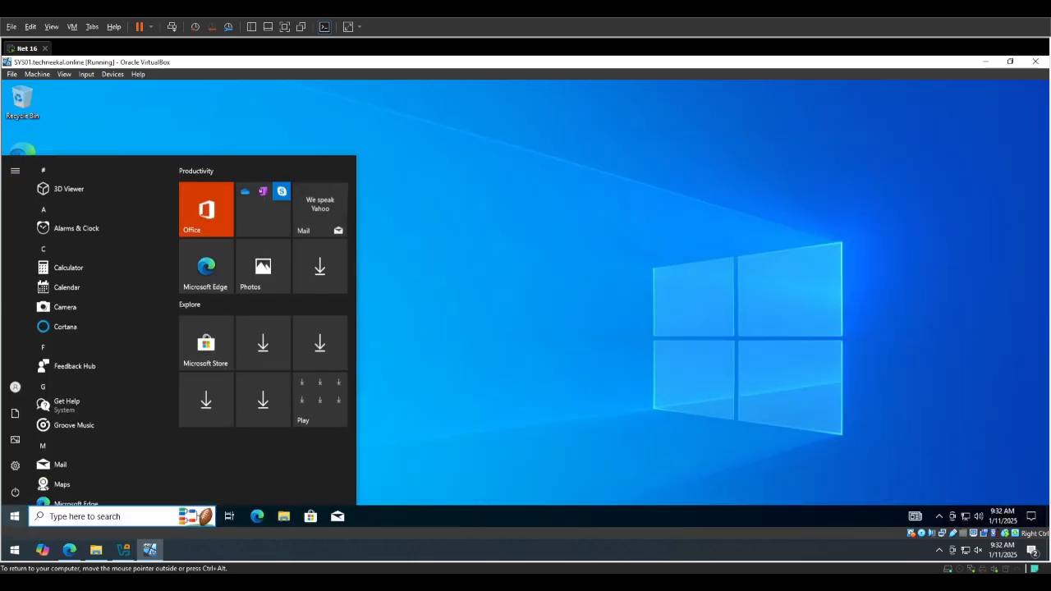
click(522, 354)
right_click(281, 268)
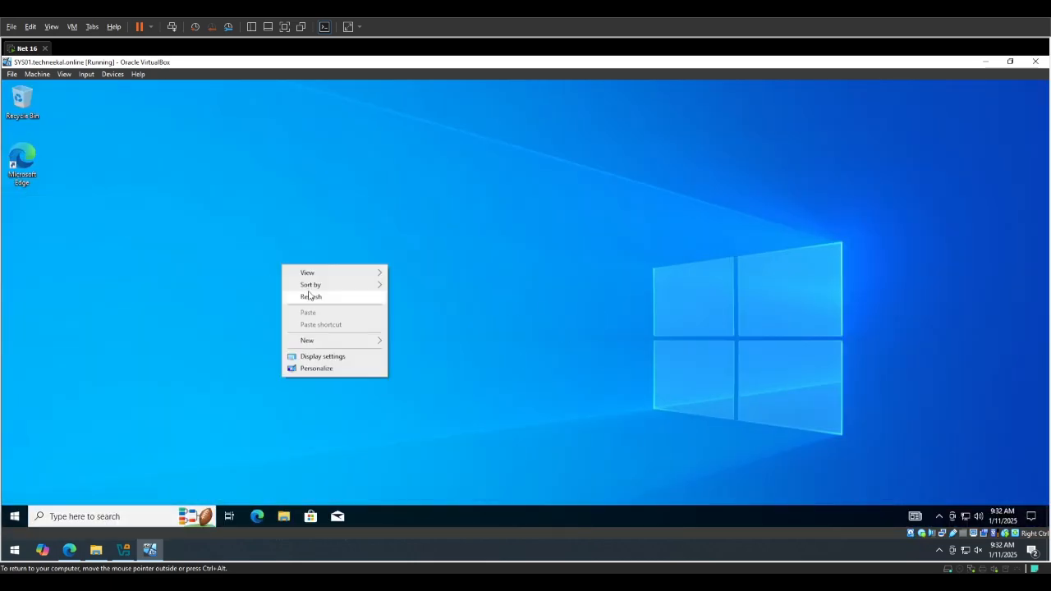
click(311, 297)
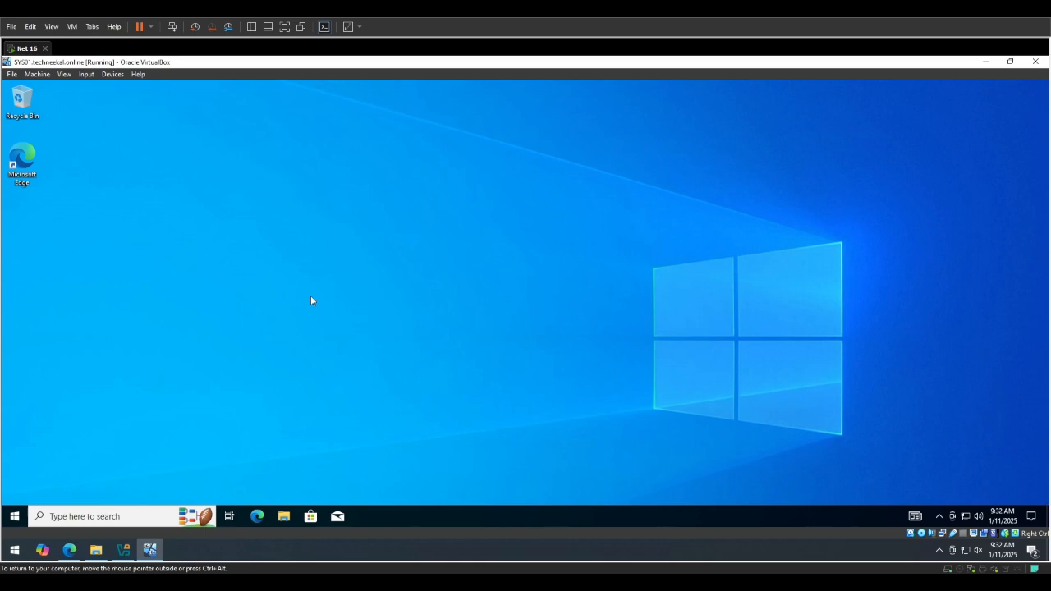
Try to open the Windows Prefetch folder as the standard user by running prefetch.
key(super)
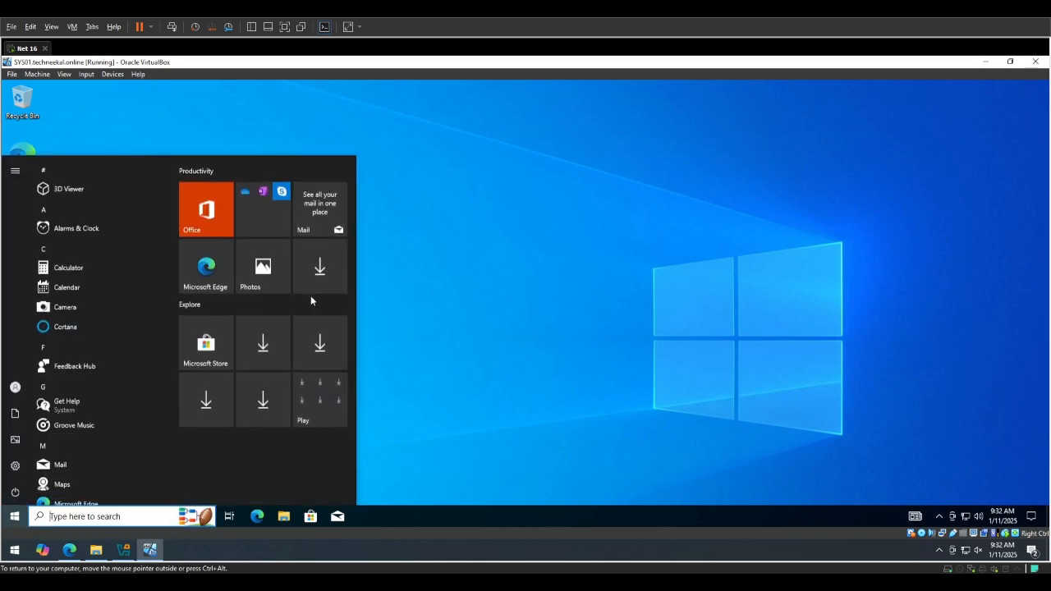
key(super+r)
text(pref)
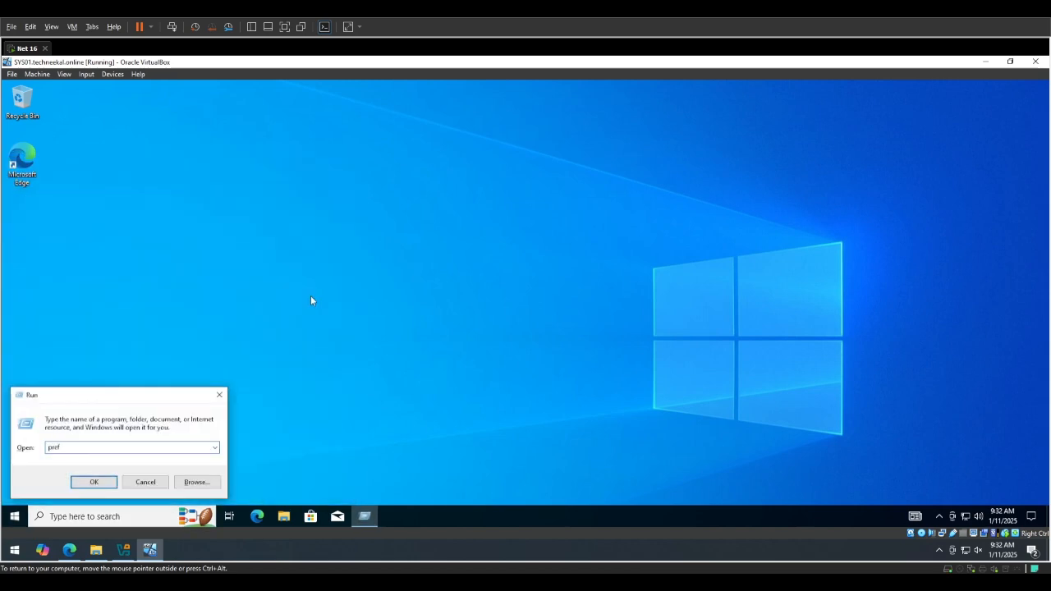
text(ey)
text(tch)
key(Return)
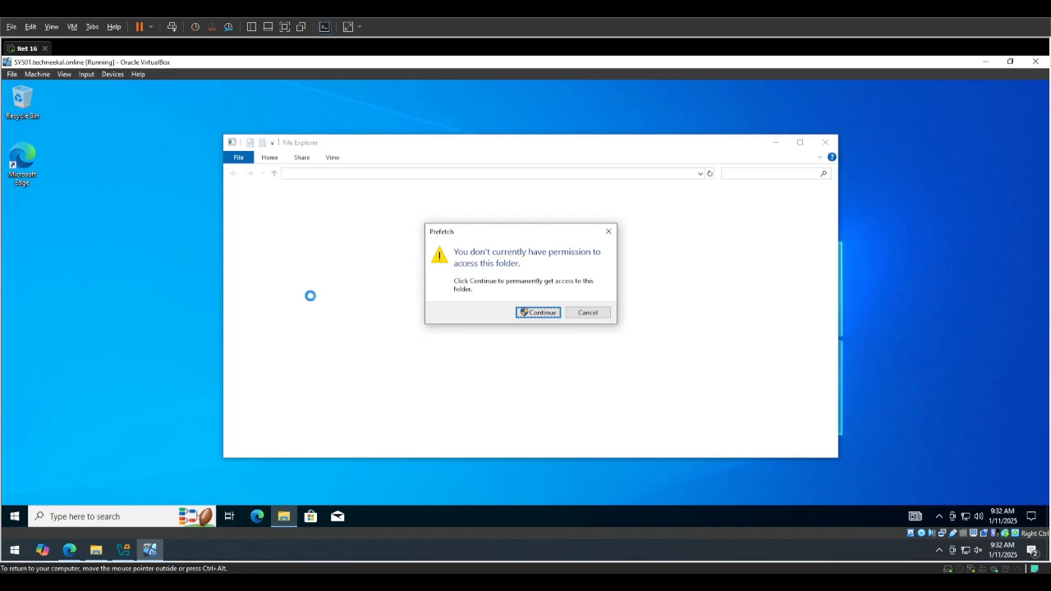
Request permanent access to the Prefetch folder and authorize it by entering the sysadmin account's password.
key(Return)
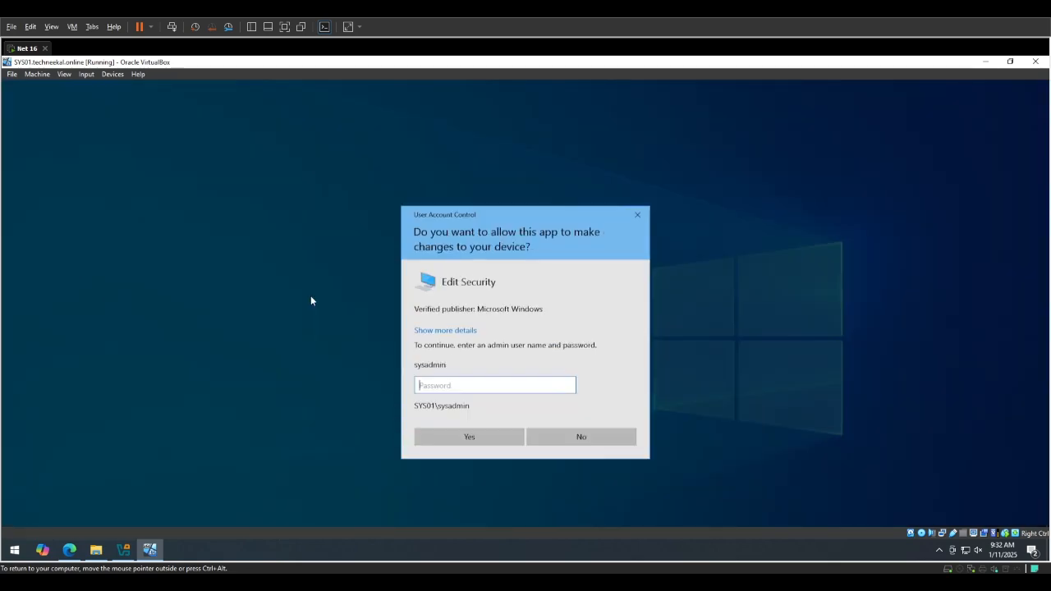
key(Return)
key(Return)
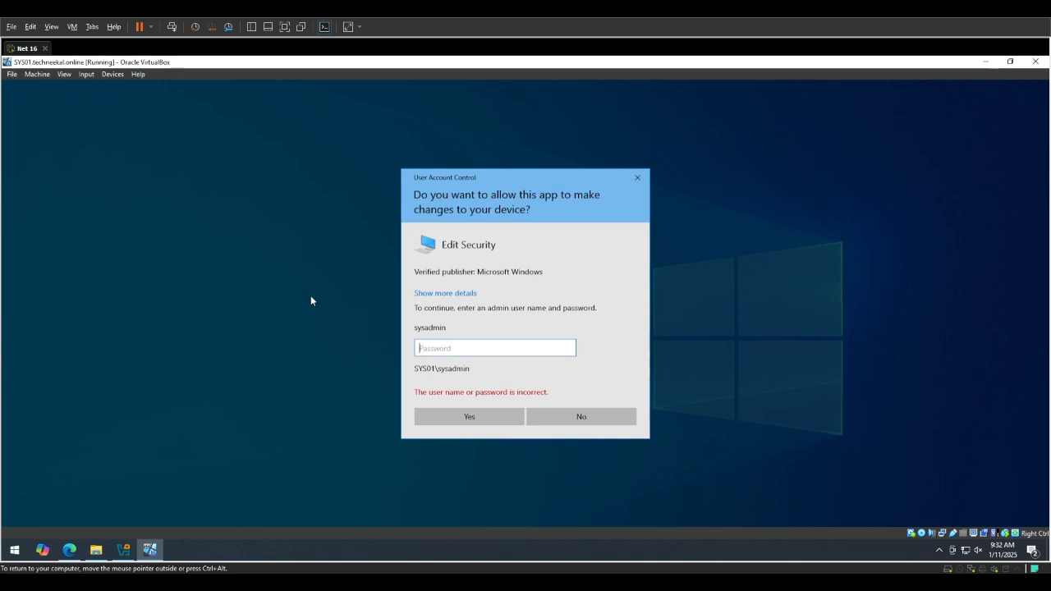
text(•••••)
key(Return)
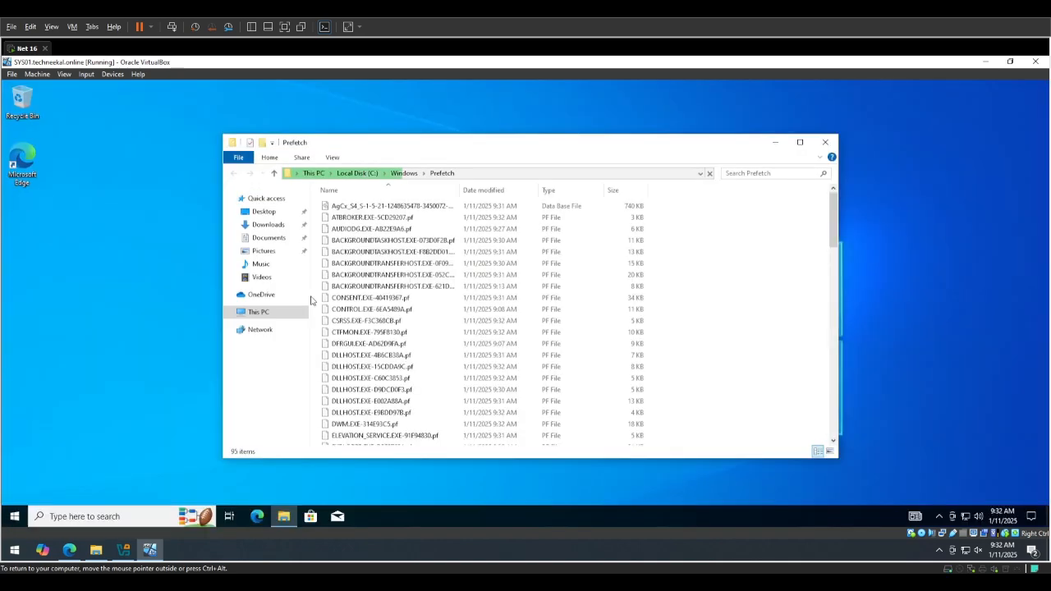
Select all files in the Prefetch folder.
key(ctrl+a)
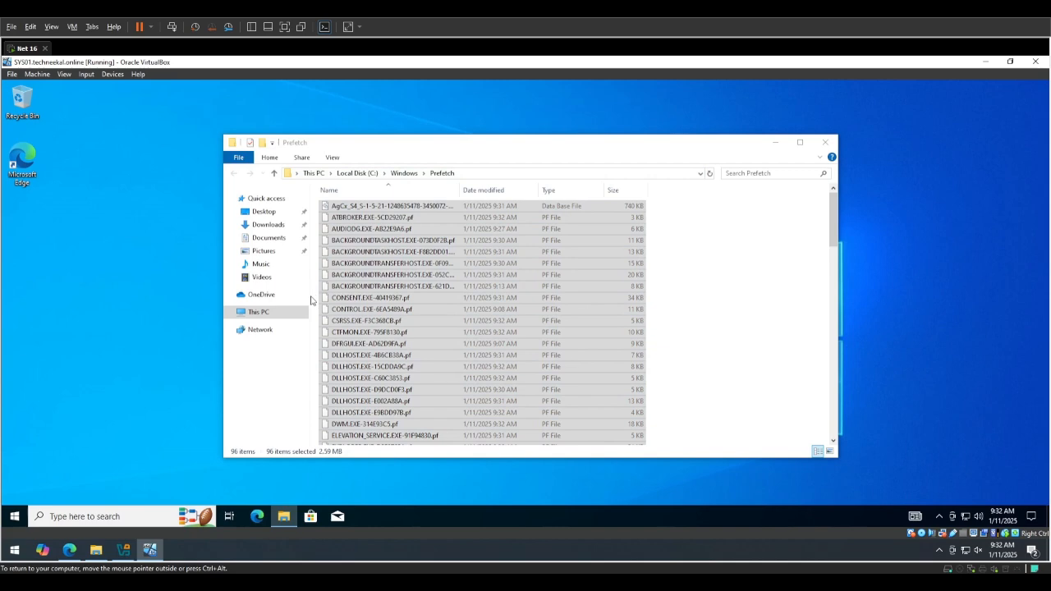
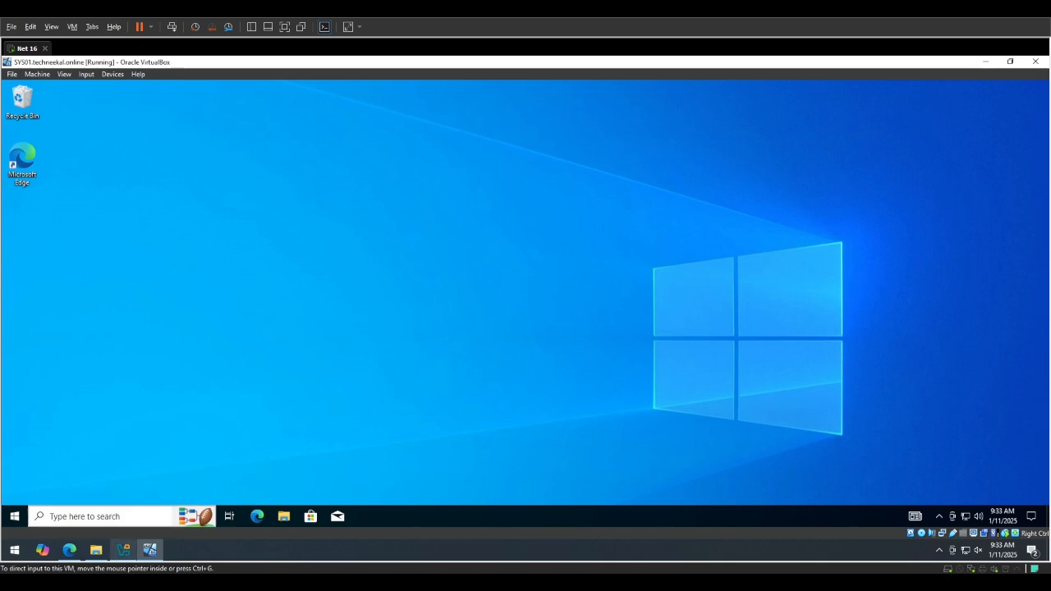
mouse_move(124, 549)
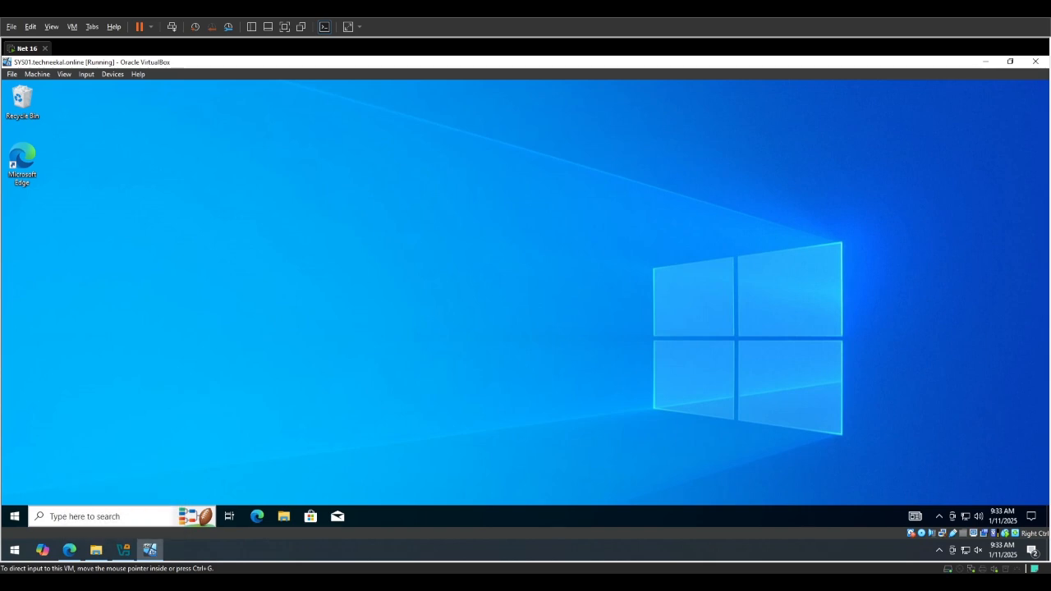